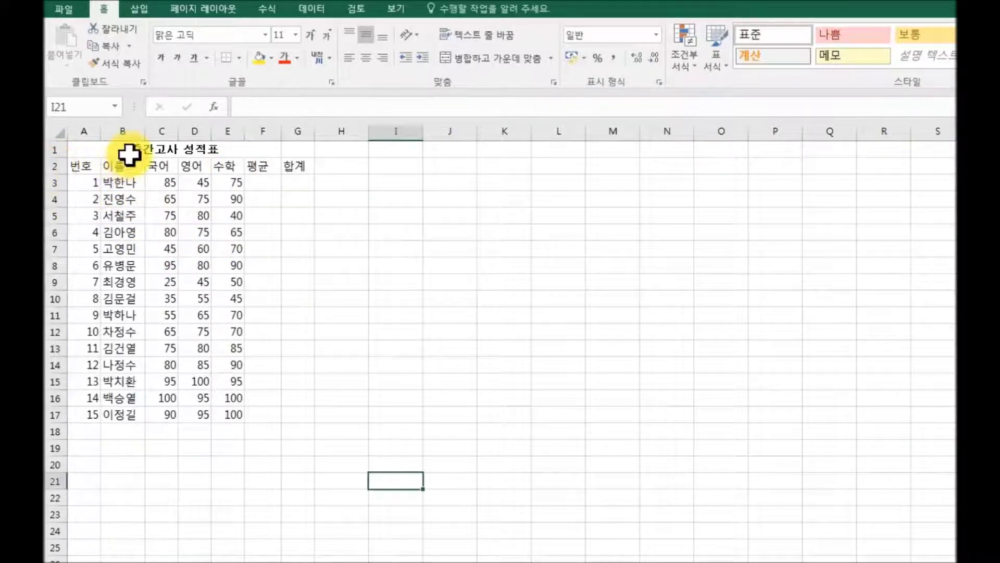
# Insert a blank row 2 between the 중간고사 성적표 title and the header row.
pyautogui.click(54, 166)
pyautogui.rightClick(64, 167)
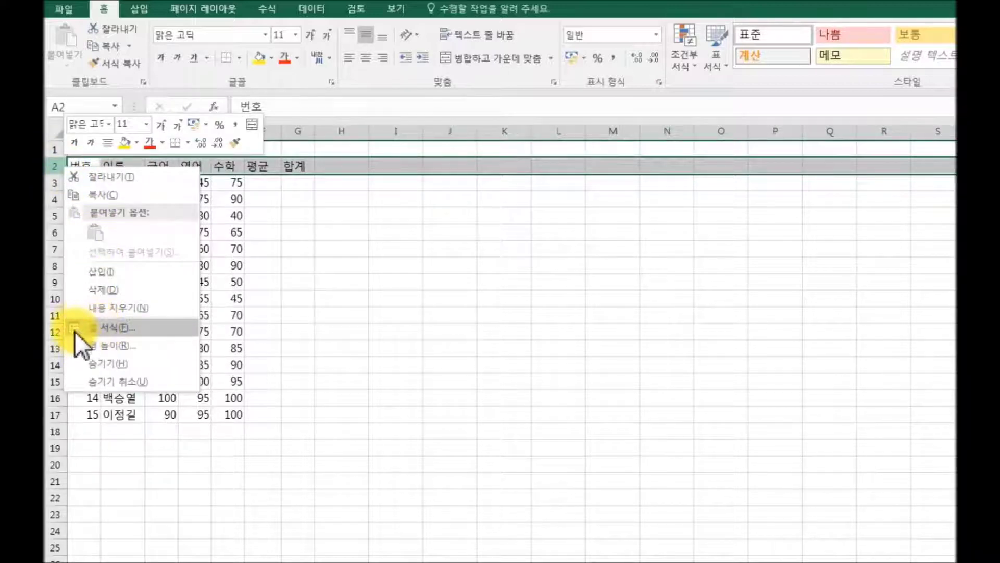
pyautogui.click(86, 273)
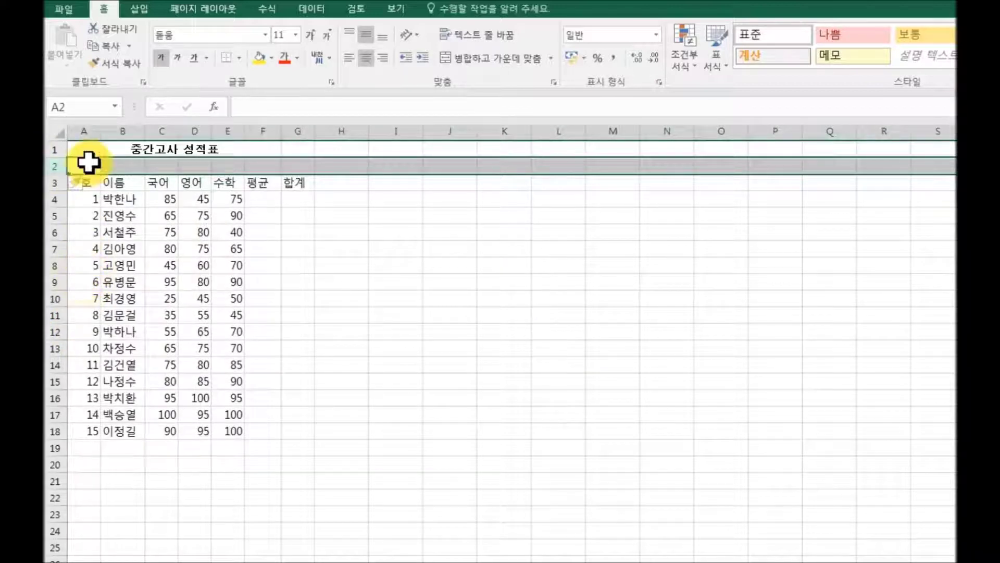
pyautogui.click(359, 334)
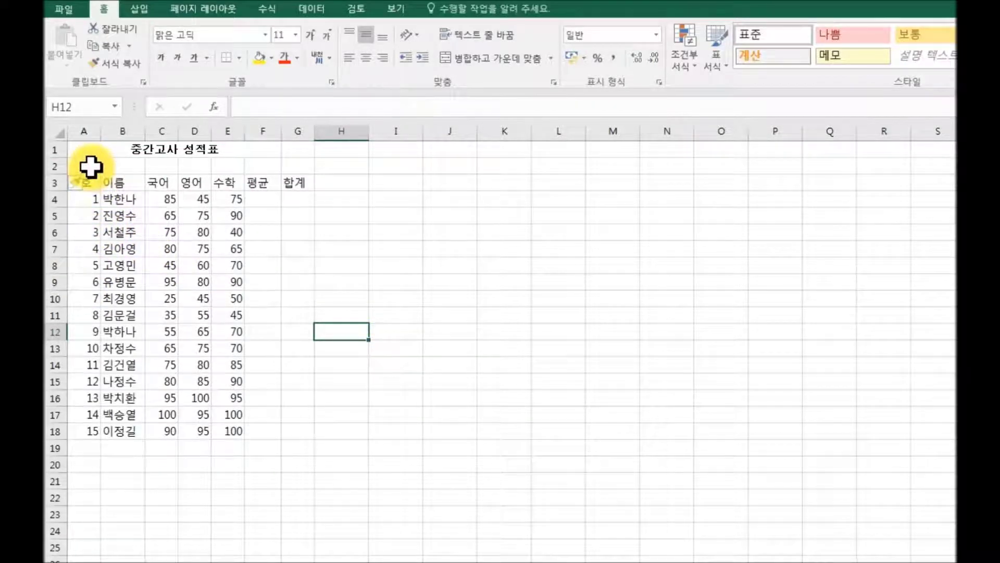
pyautogui.click(86, 133)
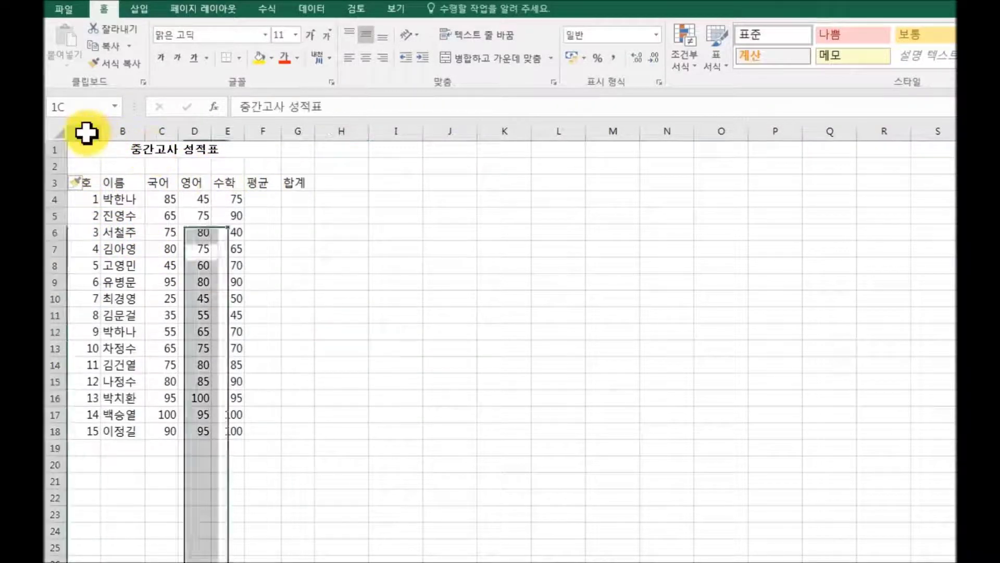
# Widen columns A–G to one equal width and centre the student numbers in A4:A18.
pyautogui.moveTo(86, 133); pyautogui.dragTo(324, 133)
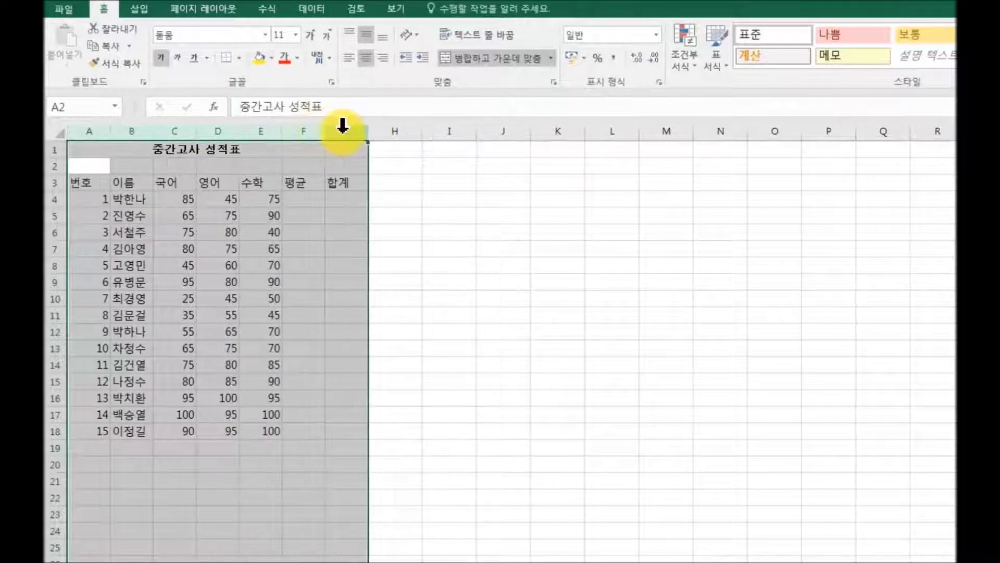
pyautogui.moveTo(368, 133); pyautogui.dragTo(375, 133)
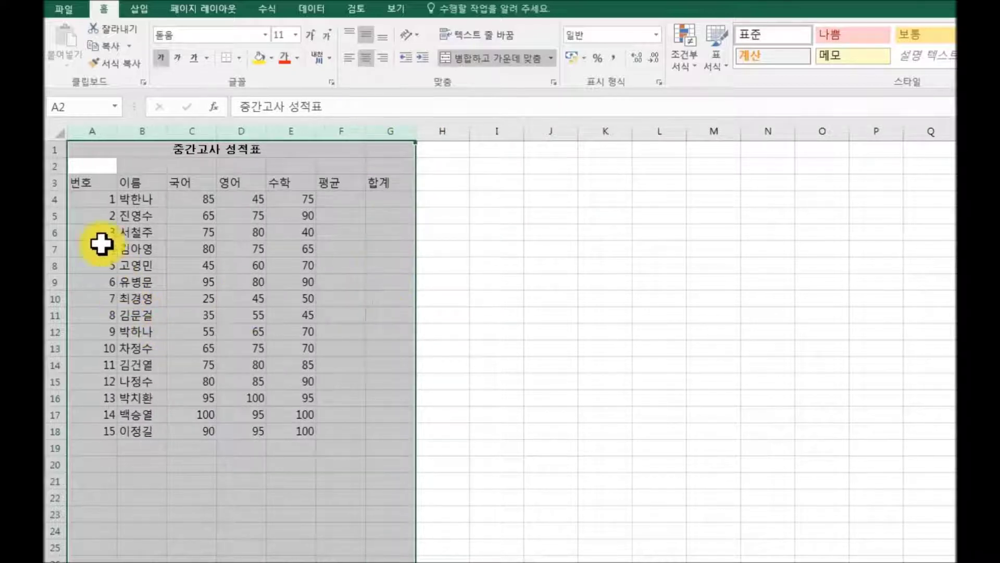
pyautogui.moveTo(94, 198); pyautogui.dragTo(91, 432)
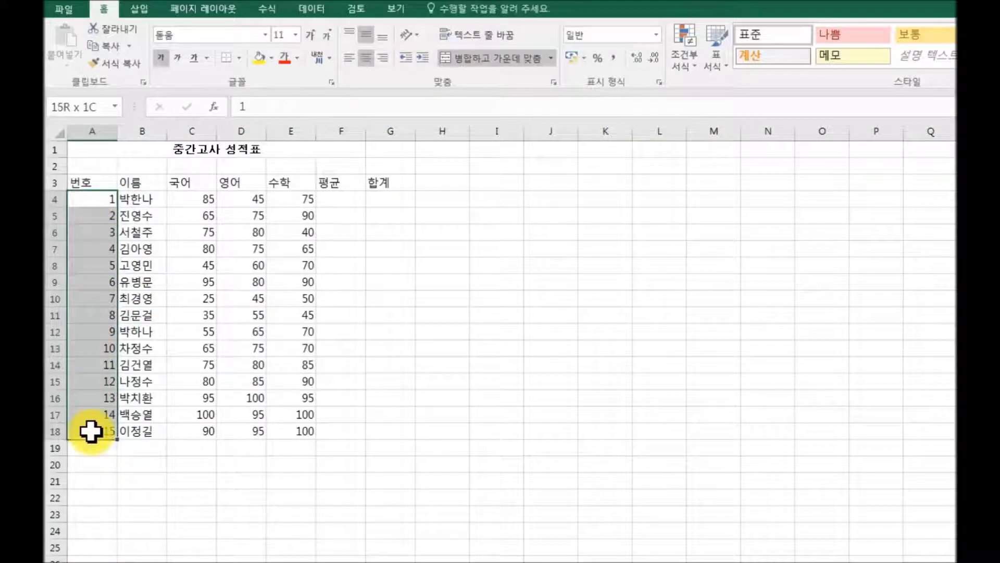
pyautogui.click(367, 58)
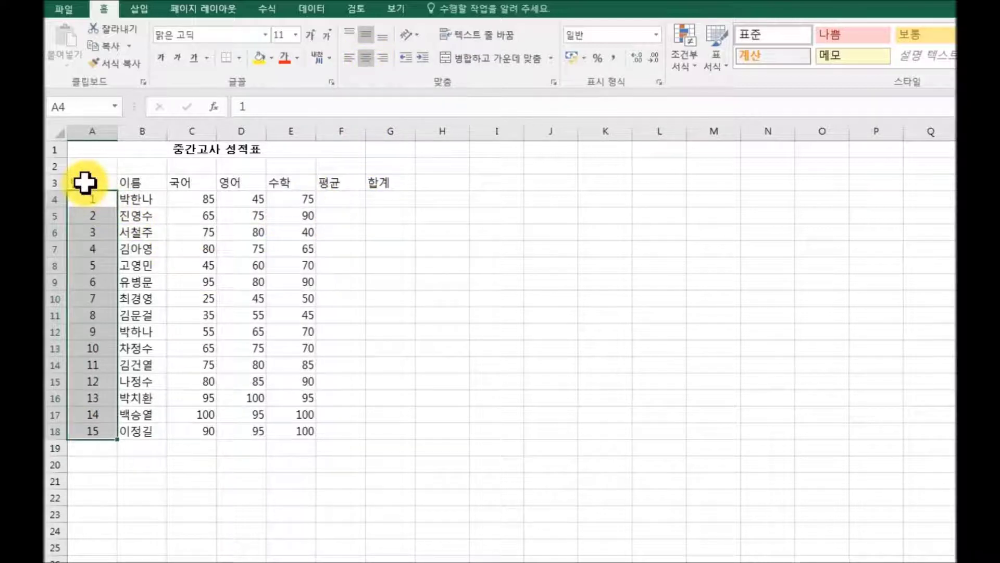
pyautogui.moveTo(85, 182); pyautogui.dragTo(375, 180)
# Centre the row-3 header labels and the names in B4:B18, and make title row 1 taller.
pyautogui.click(364, 62)
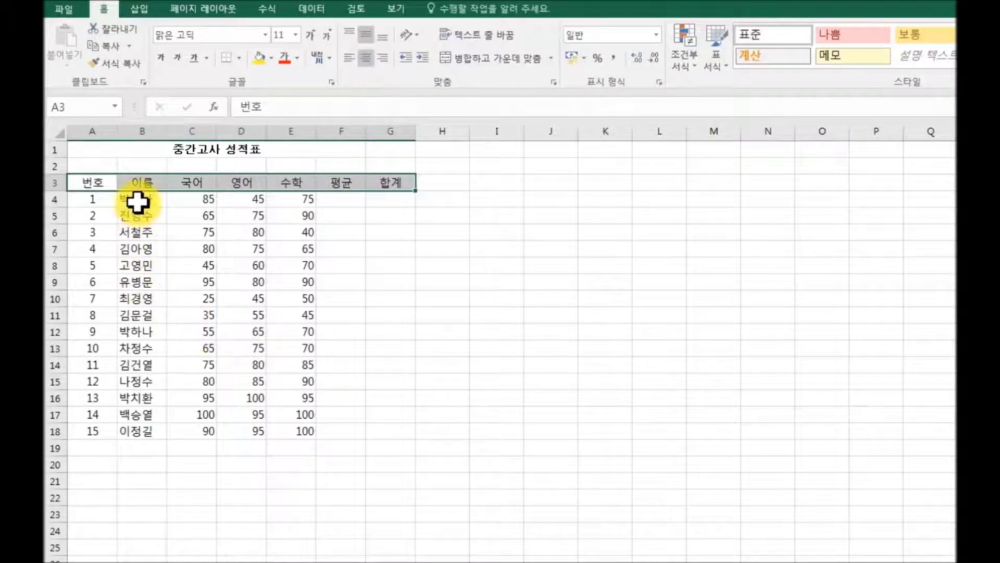
pyautogui.moveTo(137, 202); pyautogui.dragTo(142, 427)
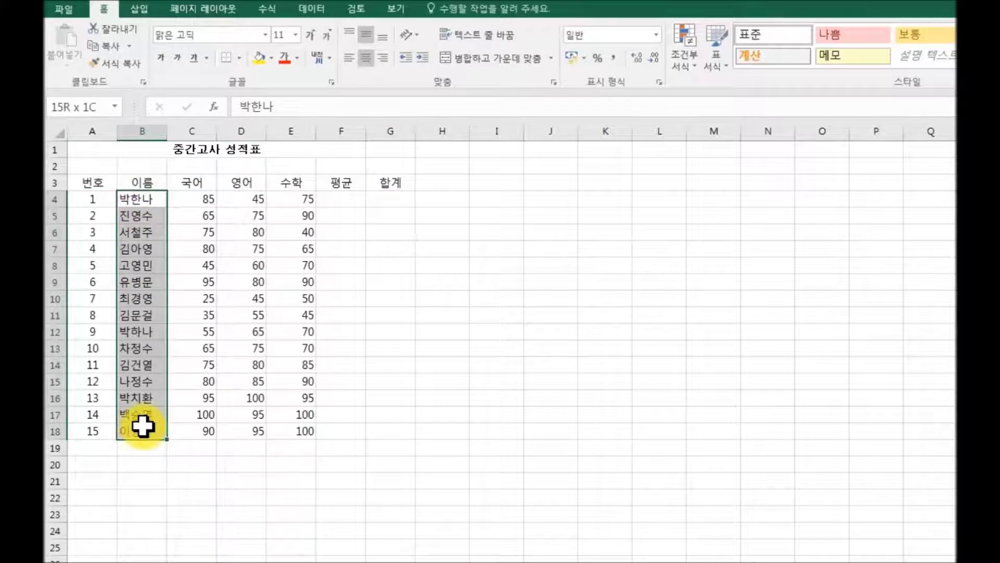
pyautogui.click(369, 60)
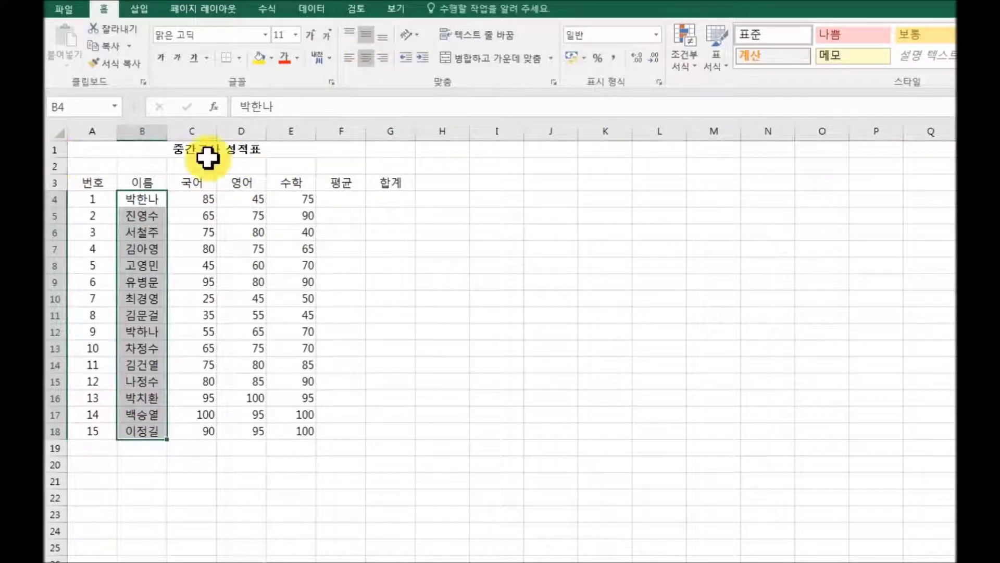
pyautogui.moveTo(61, 157); pyautogui.dragTo(61, 167)
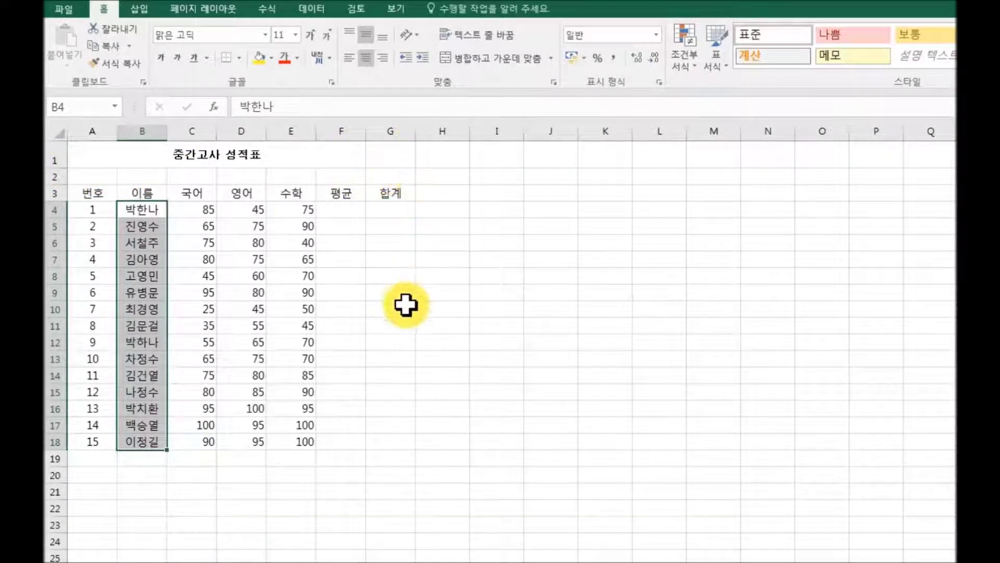
# Merge and centre the 중간고사 성적표 title across A1:G1.
pyautogui.click(128, 155)
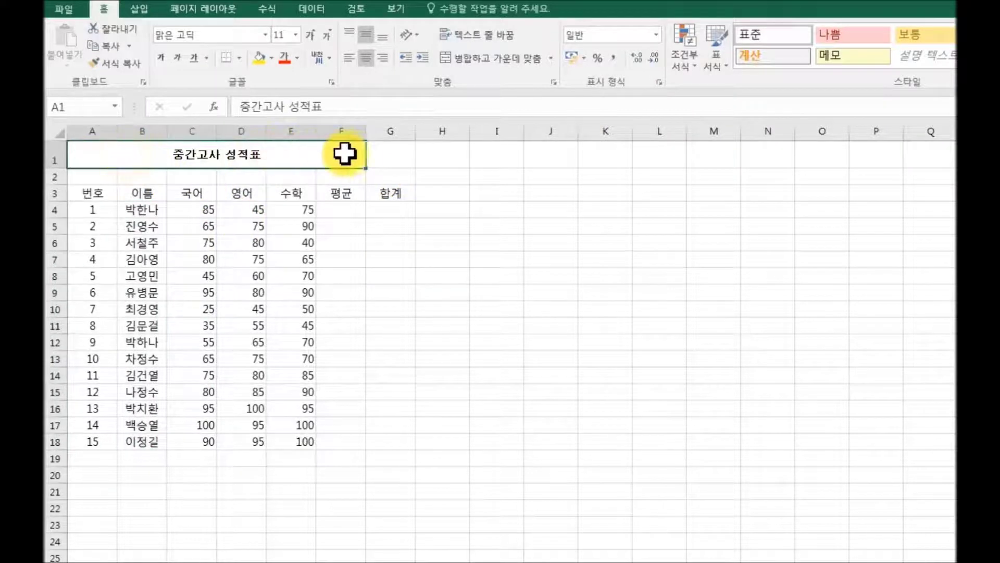
pyautogui.moveTo(189, 152); pyautogui.dragTo(390, 154)
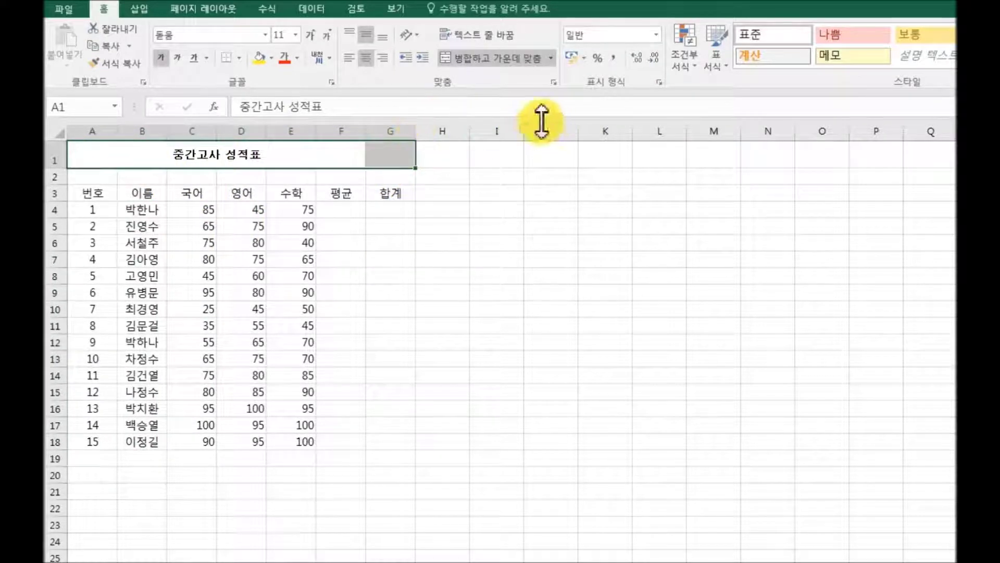
pyautogui.click(498, 58)
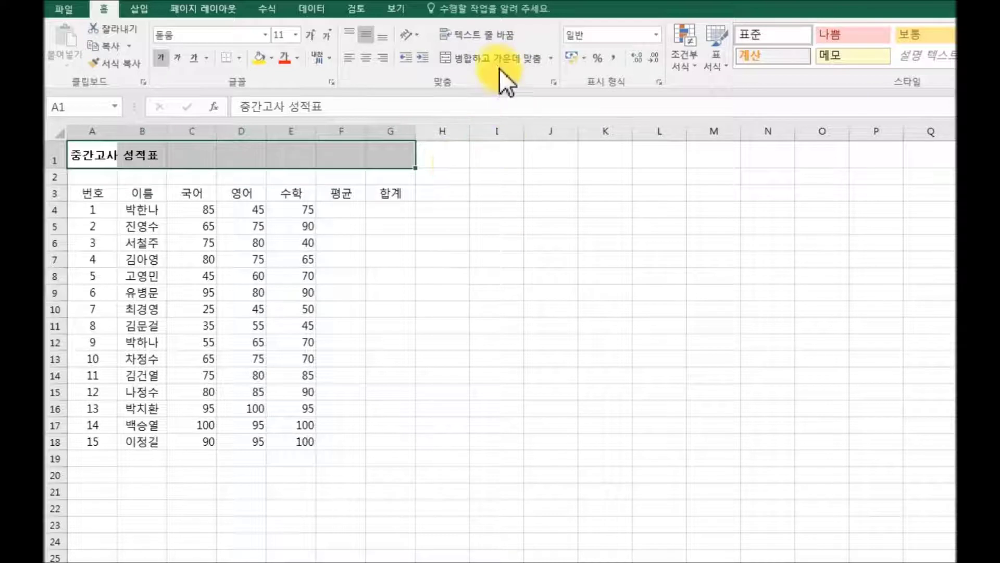
pyautogui.click(496, 58)
pyautogui.click(491, 308)
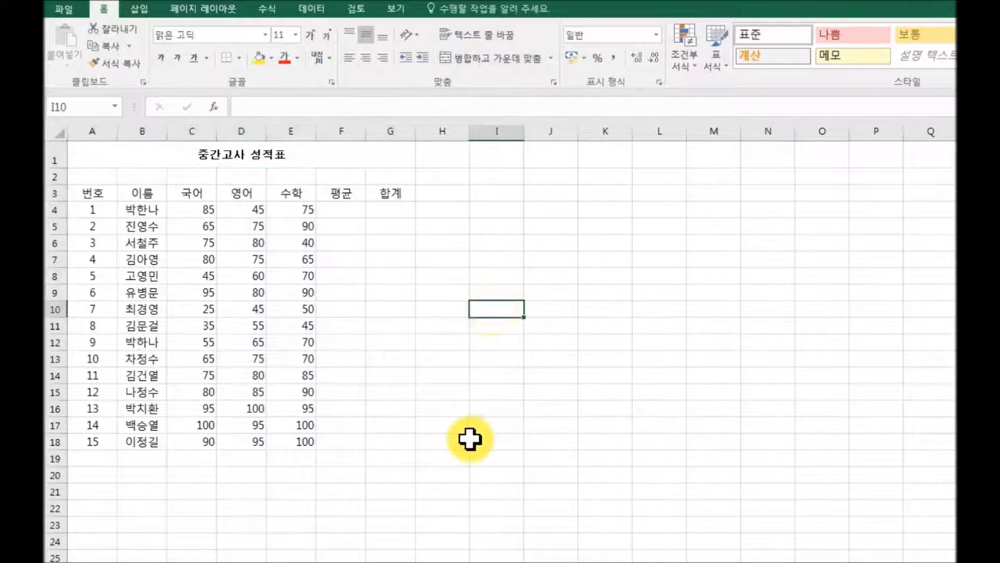
# Fill the merged title cell with light blue.
pyautogui.click(250, 156)
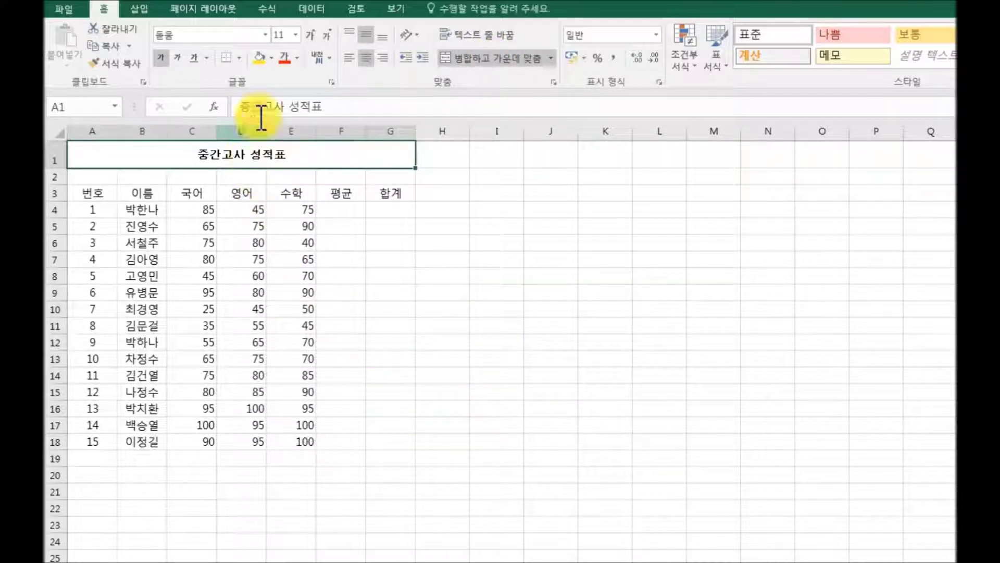
pyautogui.click(271, 56)
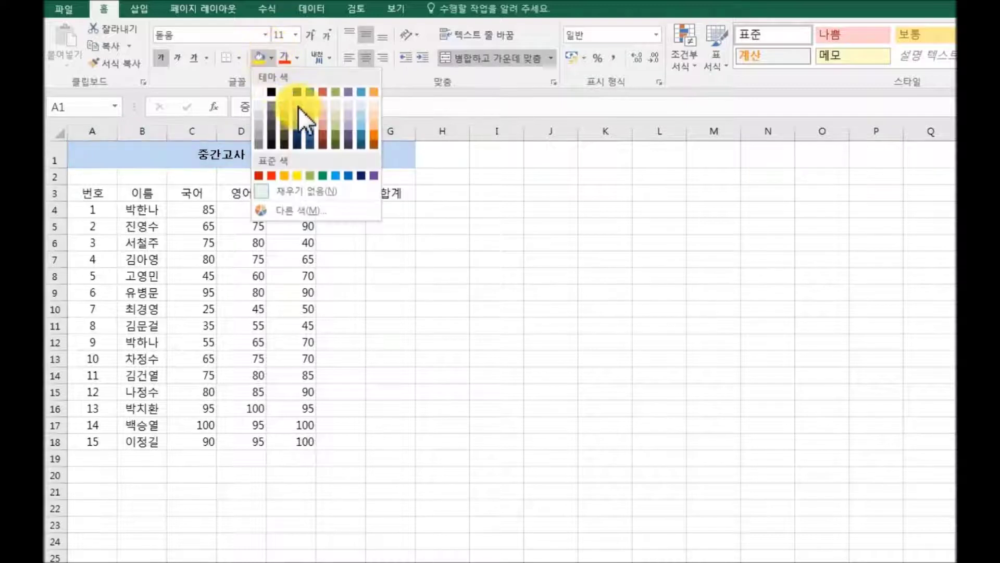
pyautogui.click(298, 106)
pyautogui.click(521, 312)
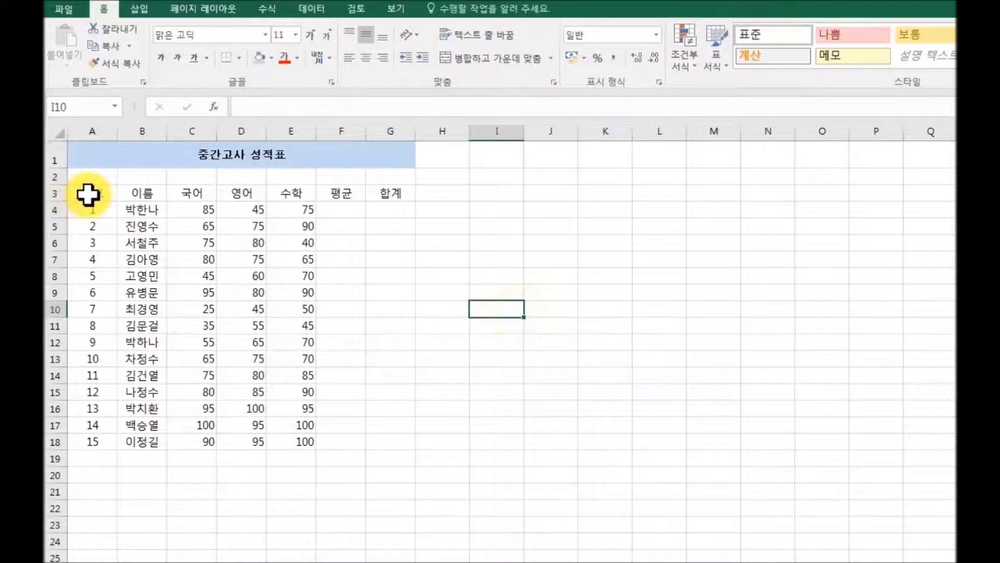
pyautogui.moveTo(87, 194); pyautogui.dragTo(371, 443)
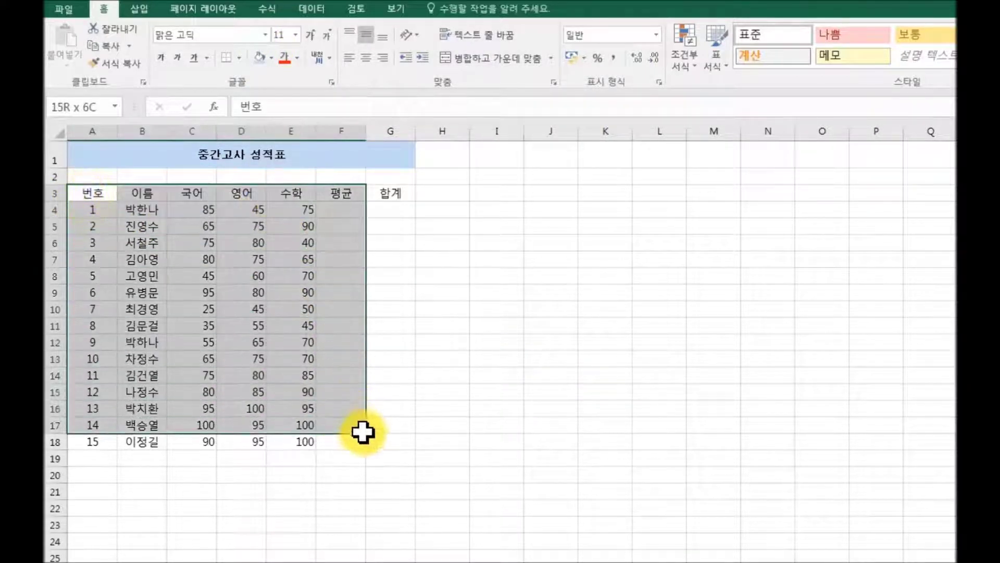
# Apply All Borders to the score table A3:G18.
pyautogui.click(239, 57)
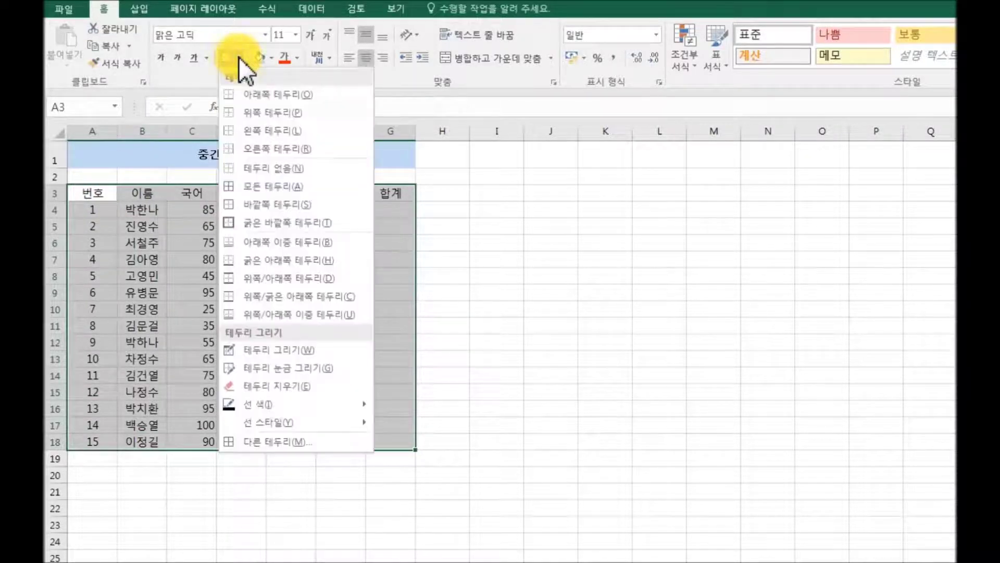
pyautogui.click(281, 185)
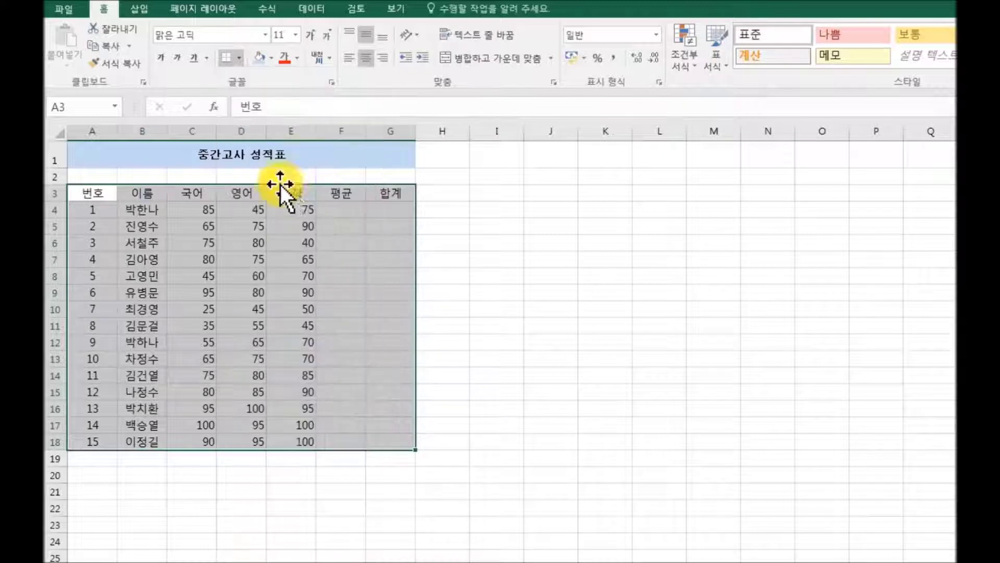
pyautogui.click(618, 288)
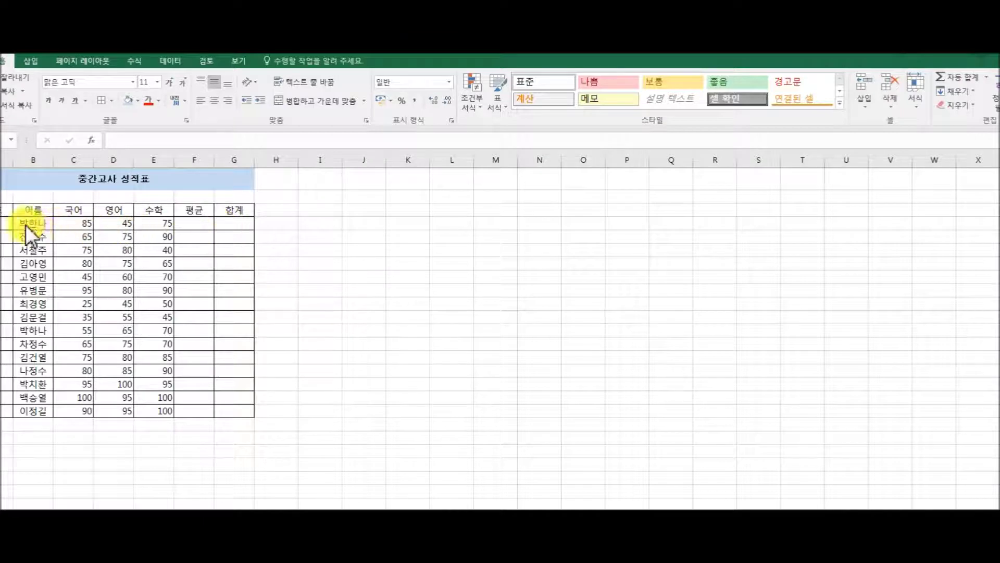
# Enter =SUM(C4:E4) in G4 for the first student's total of 205.
pyautogui.click(227, 225)
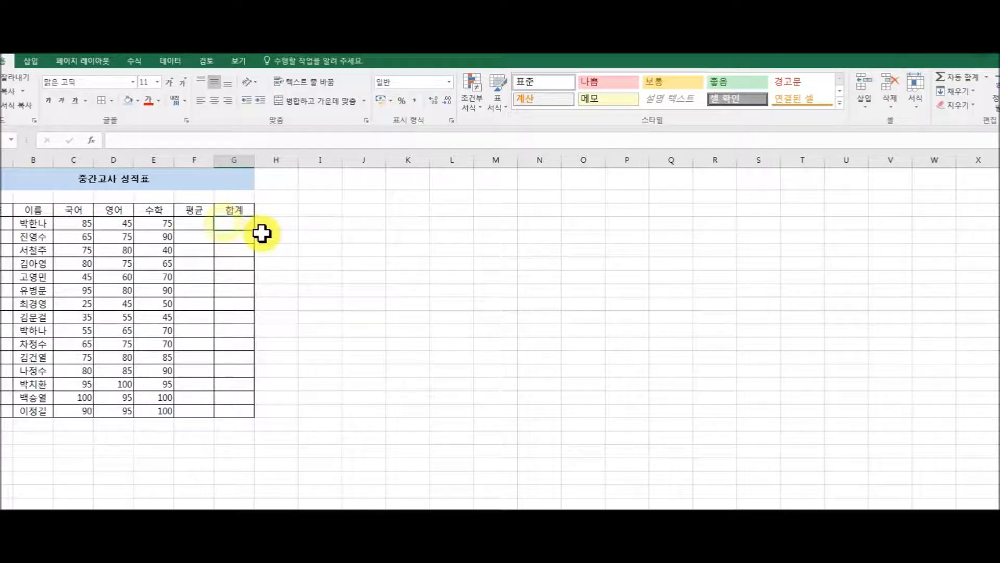
pyautogui.click(986, 78)
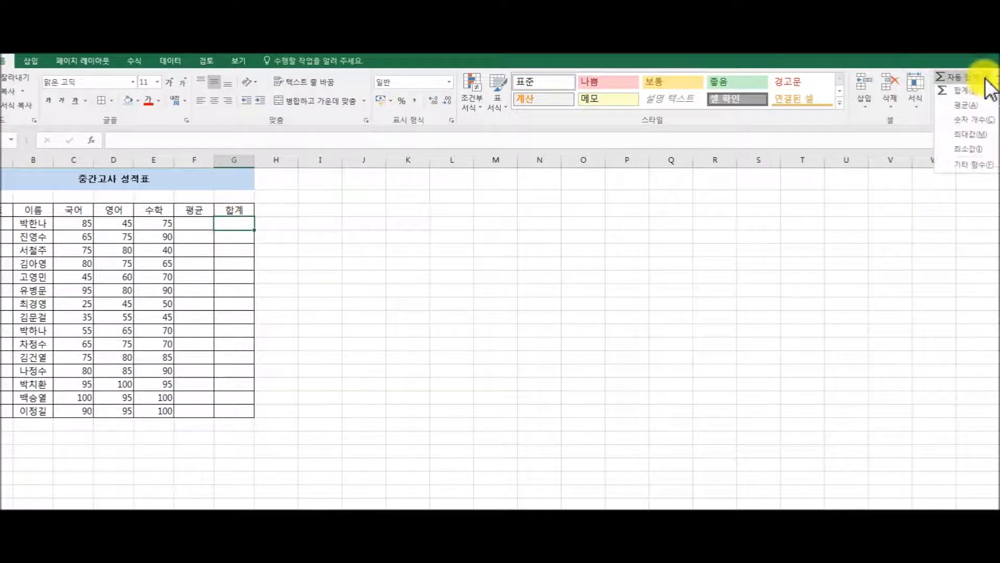
pyautogui.click(970, 94)
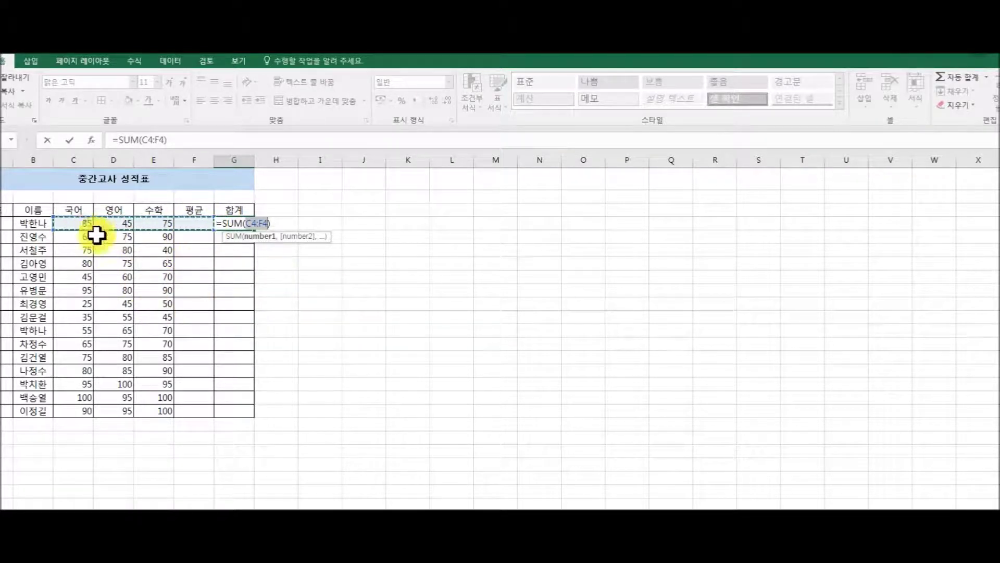
pyautogui.moveTo(67, 224); pyautogui.dragTo(153, 223)
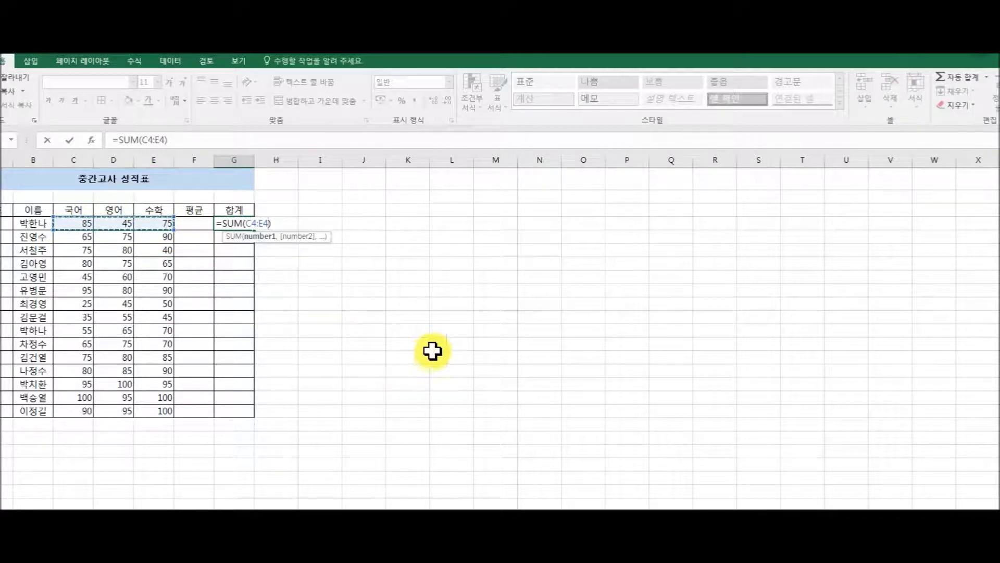
pyautogui.press('Return')
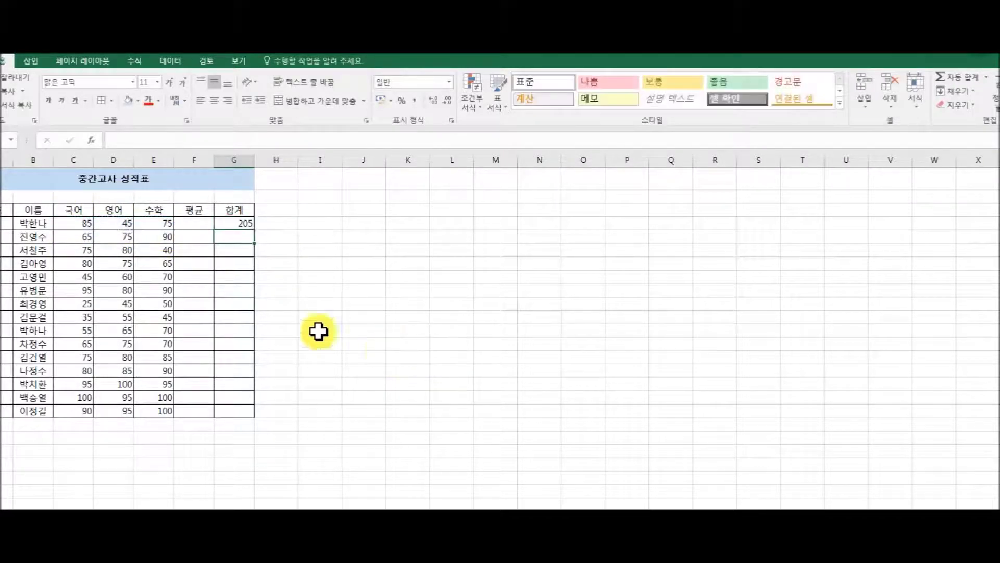
# Fill the total formula down G4:G18 for every student.
pyautogui.click(240, 224)
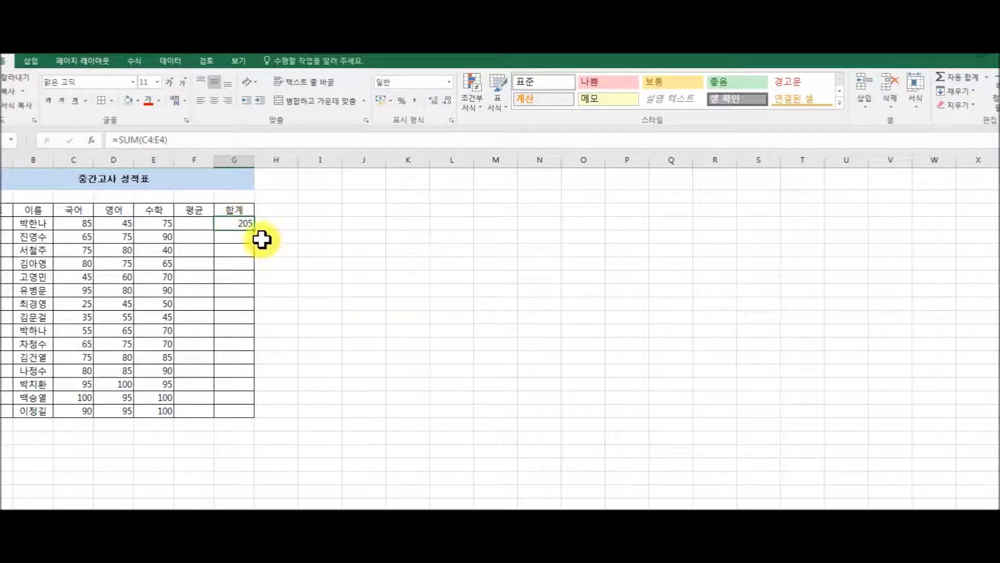
pyautogui.moveTo(257, 232); pyautogui.dragTo(253, 414)
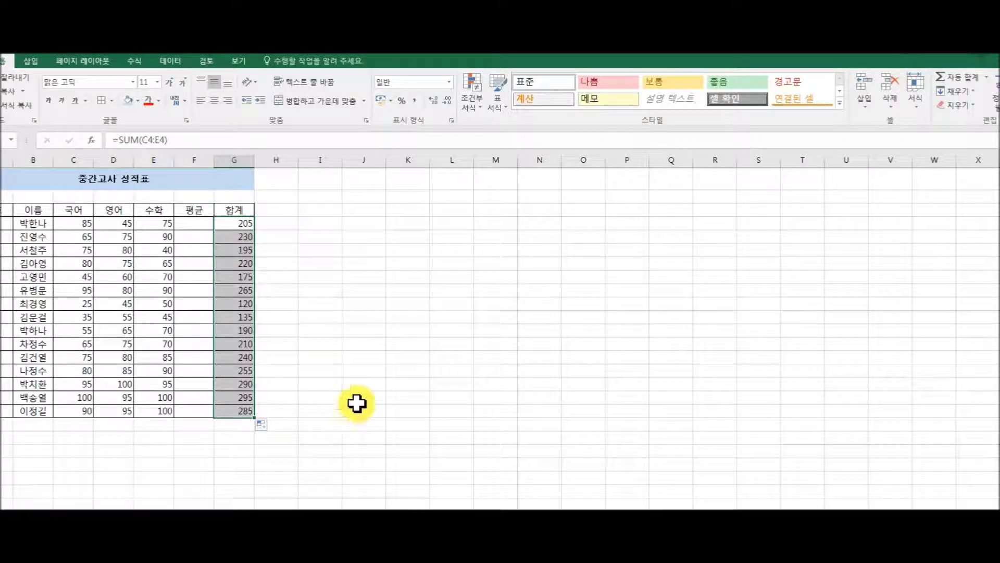
pyautogui.click(365, 386)
pyautogui.click(195, 223)
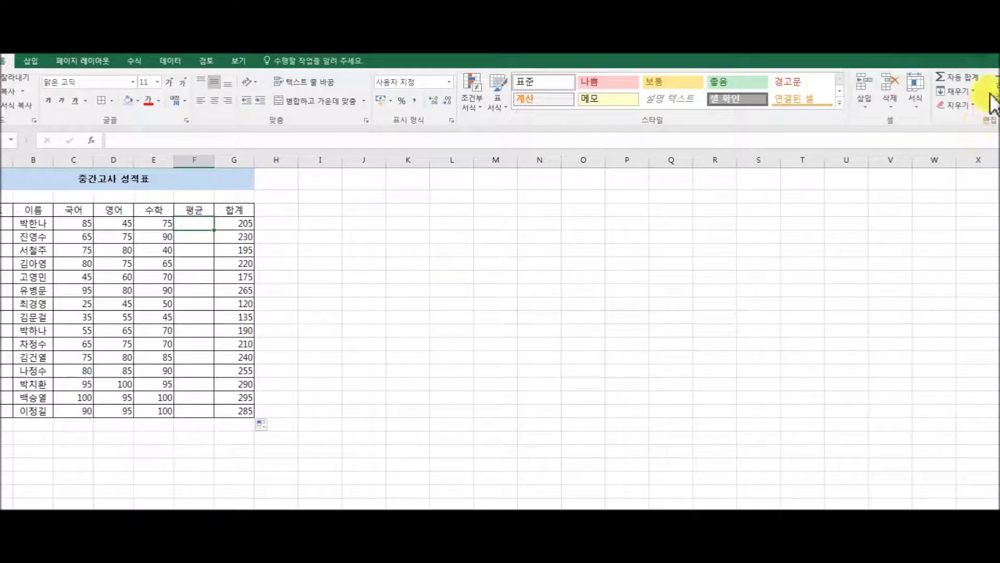
# Put an AVERAGE formula in F4, show it to one decimal, and fill it down to F18.
pyautogui.click(987, 77)
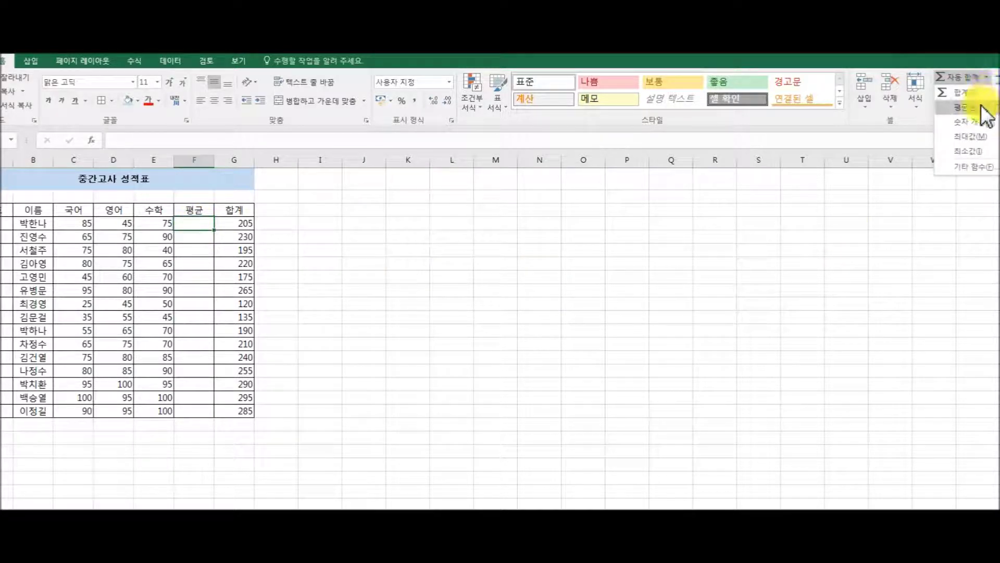
pyautogui.click(964, 108)
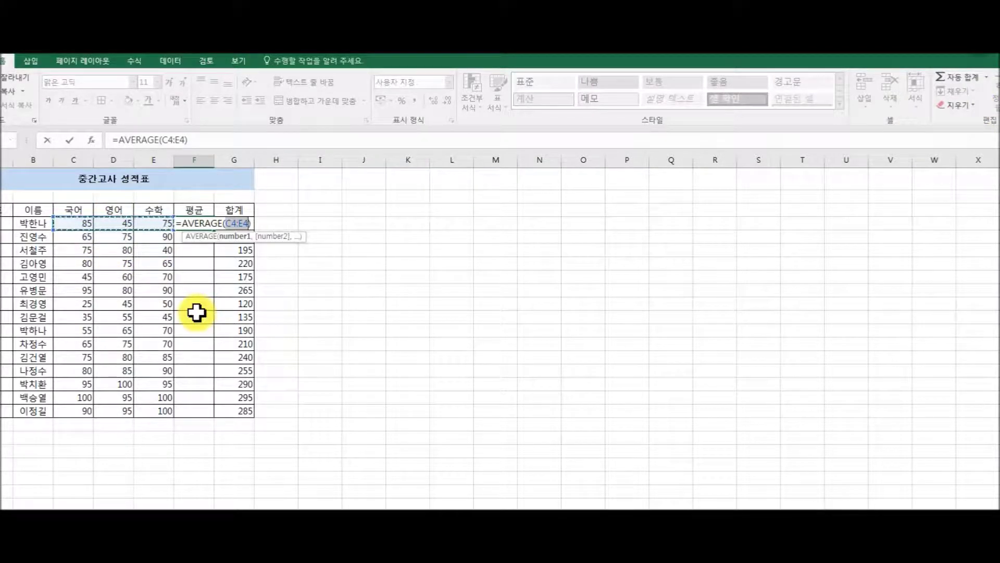
pyautogui.press('Return')
pyautogui.click(204, 224)
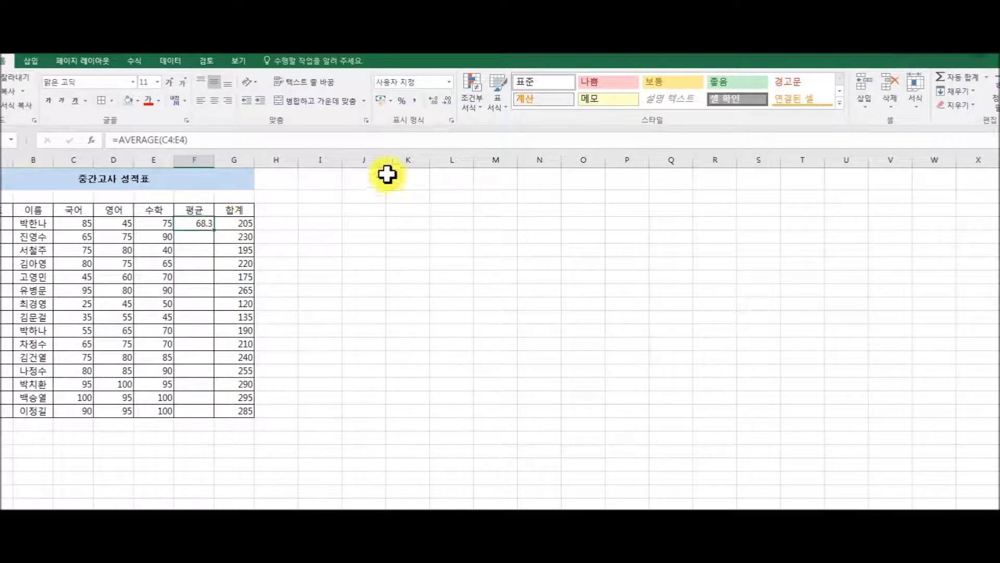
pyautogui.click(446, 105)
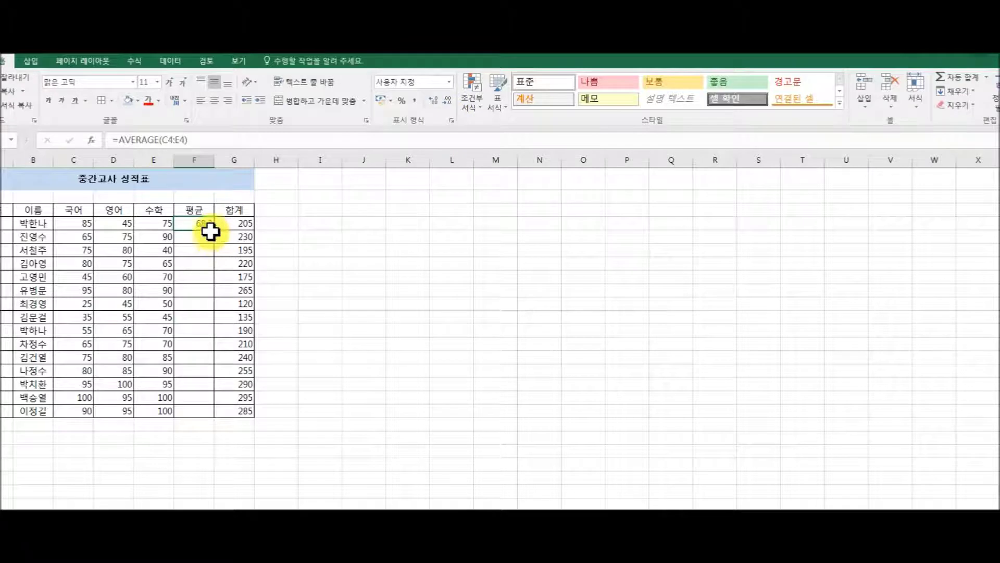
pyautogui.moveTo(216, 233); pyautogui.dragTo(212, 415)
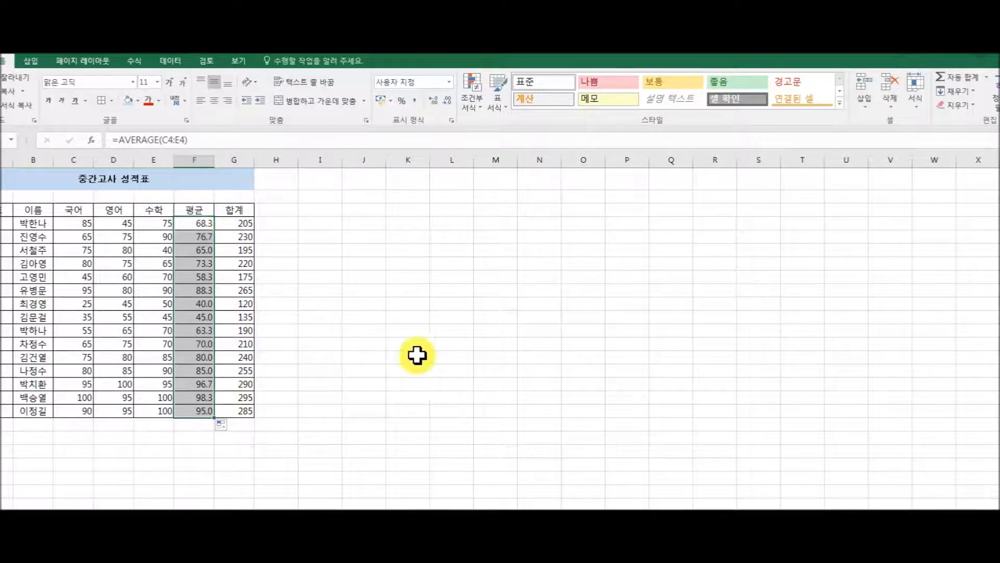
pyautogui.click(511, 416)
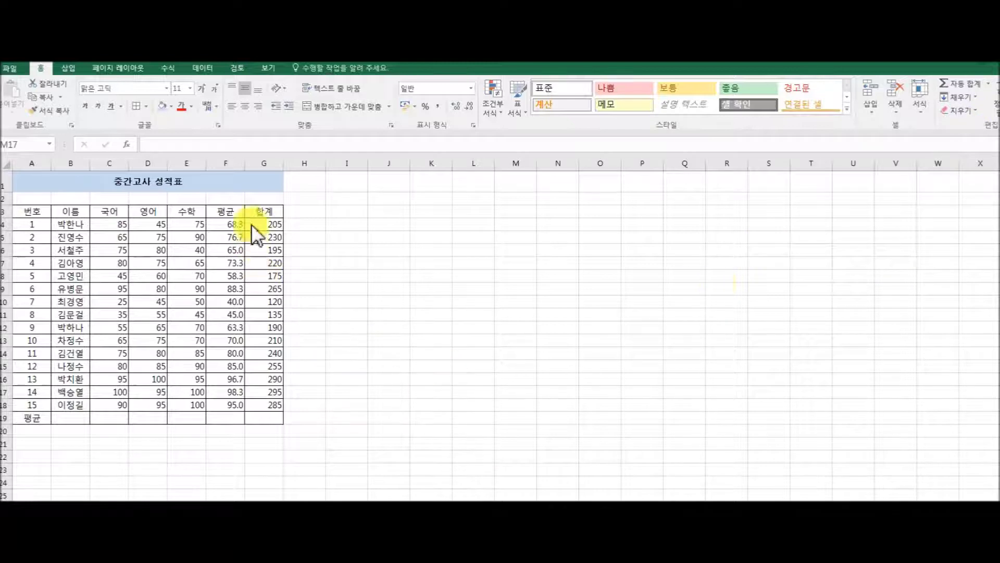
# Sum the students' totals in G19 to get the grand total 3310.
pyautogui.click(275, 419)
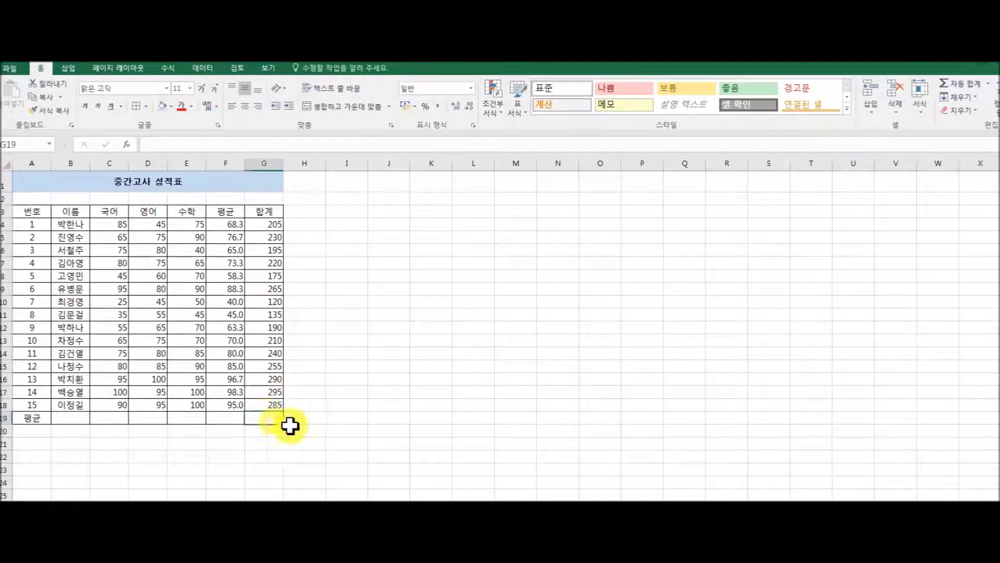
pyautogui.click(988, 84)
pyautogui.click(972, 99)
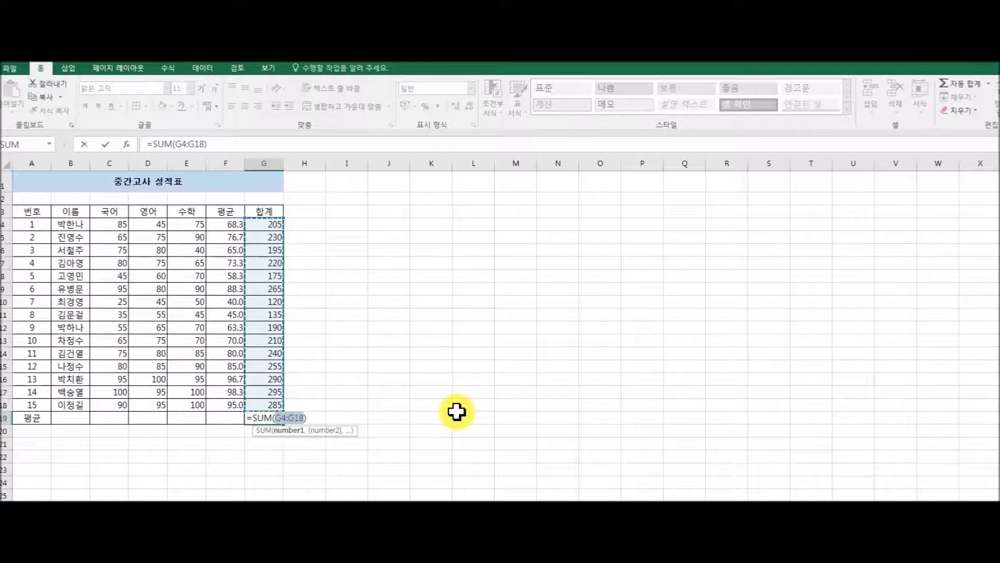
pyautogui.press('Return')
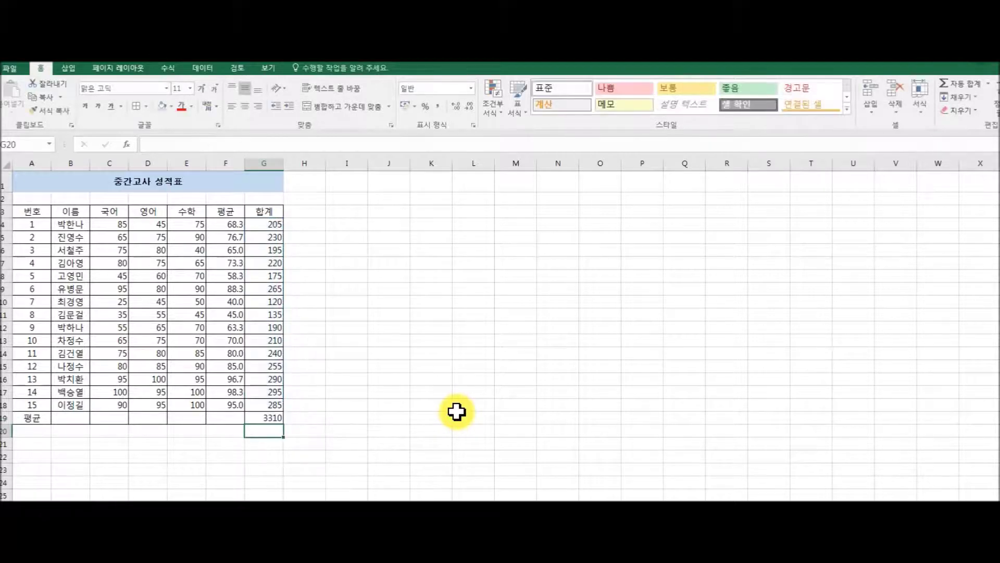
# Average the students' averages in F19 to get the overall 73.6.
pyautogui.click(220, 416)
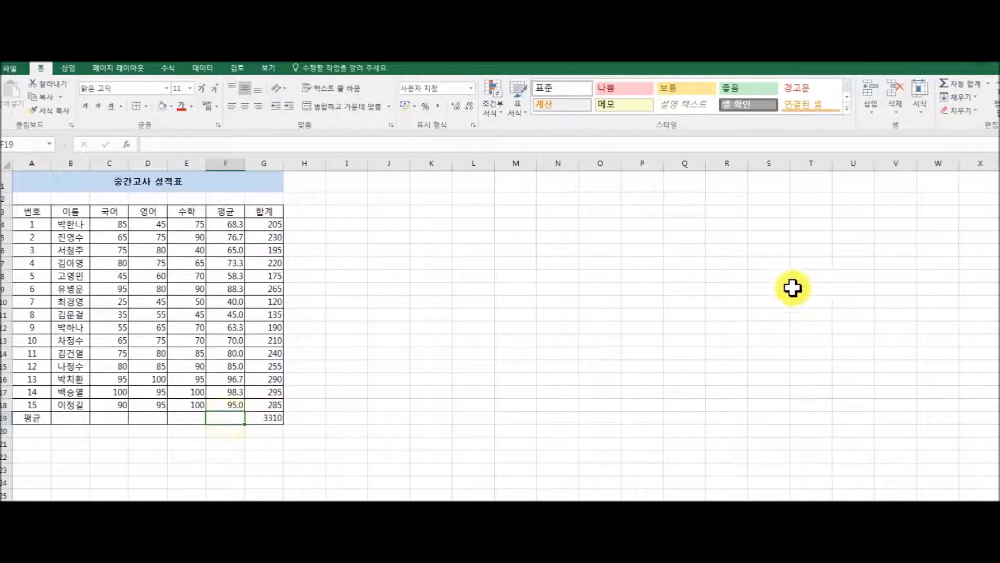
pyautogui.click(989, 84)
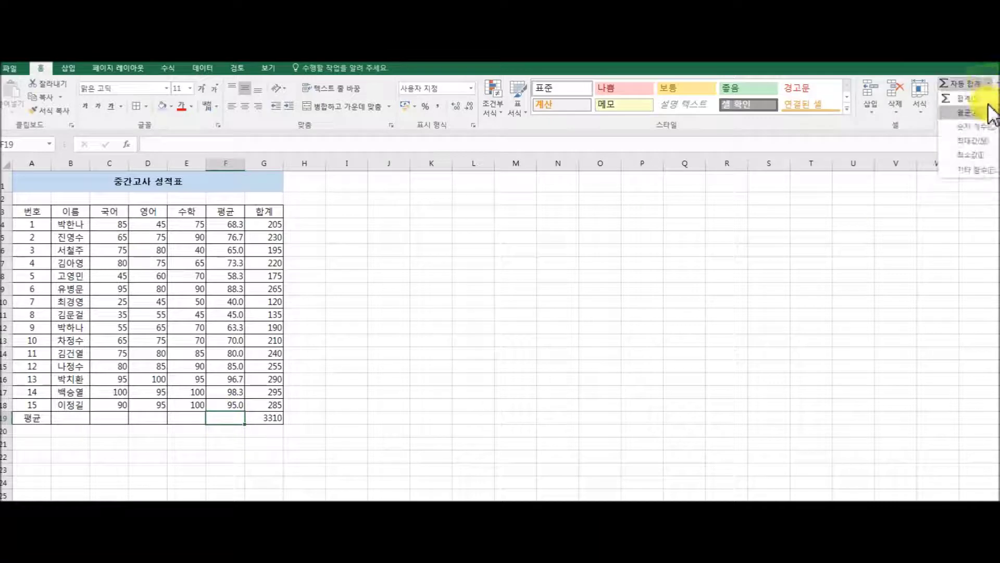
pyautogui.click(982, 107)
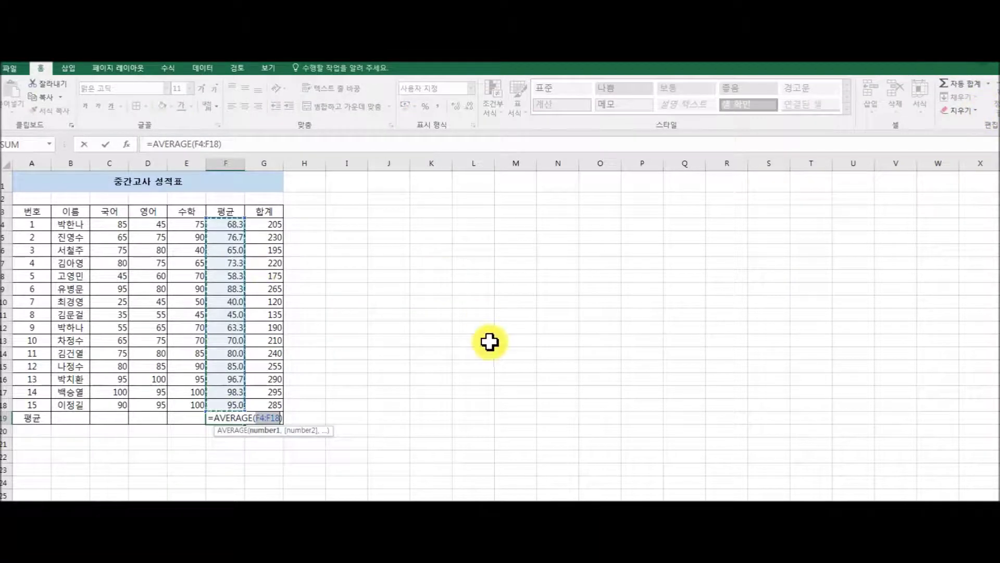
pyautogui.press('Return')
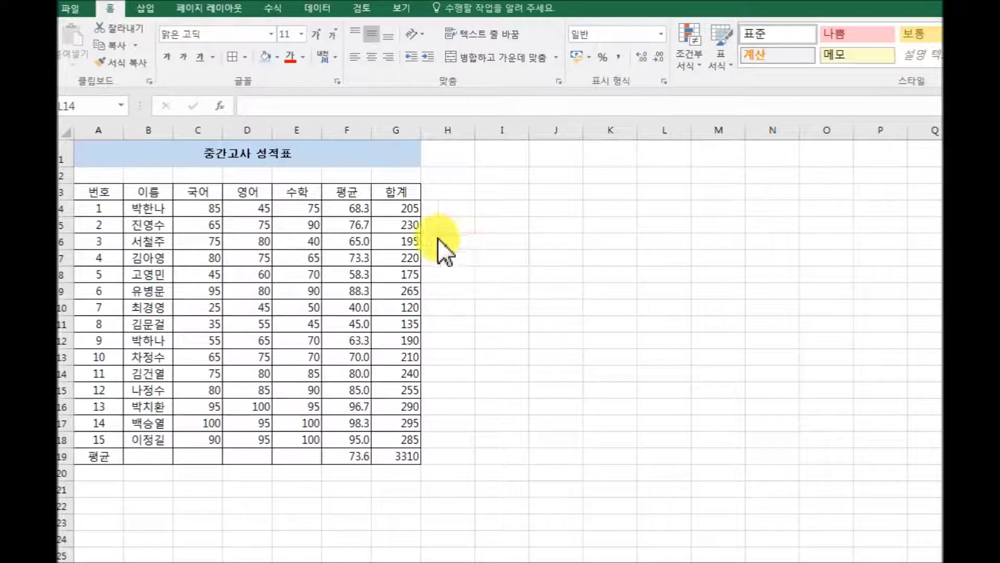
# Apply a Top 5 rule to G3:G18 with green fill and dark green text.
pyautogui.moveTo(395, 192); pyautogui.dragTo(402, 437)
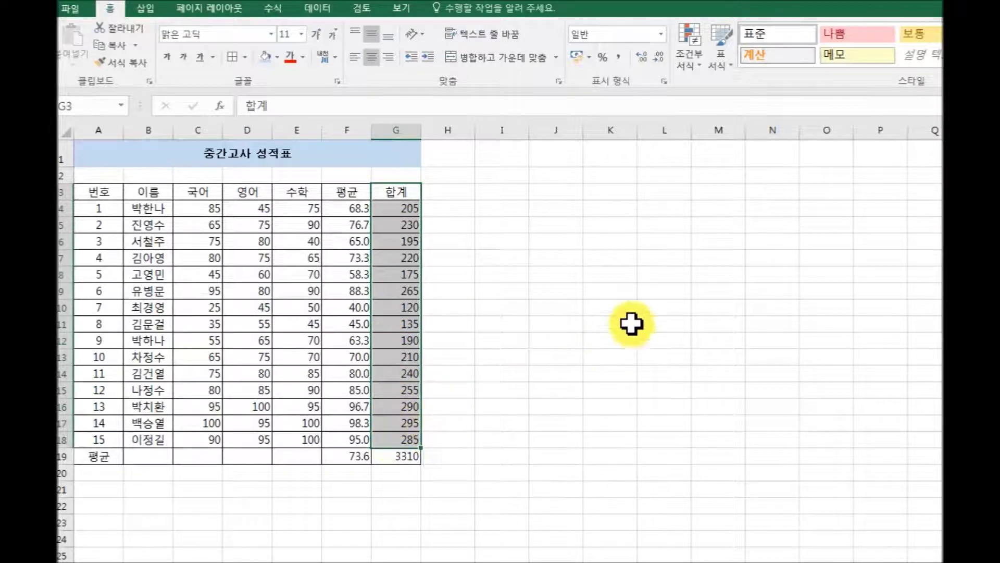
pyautogui.click(692, 57)
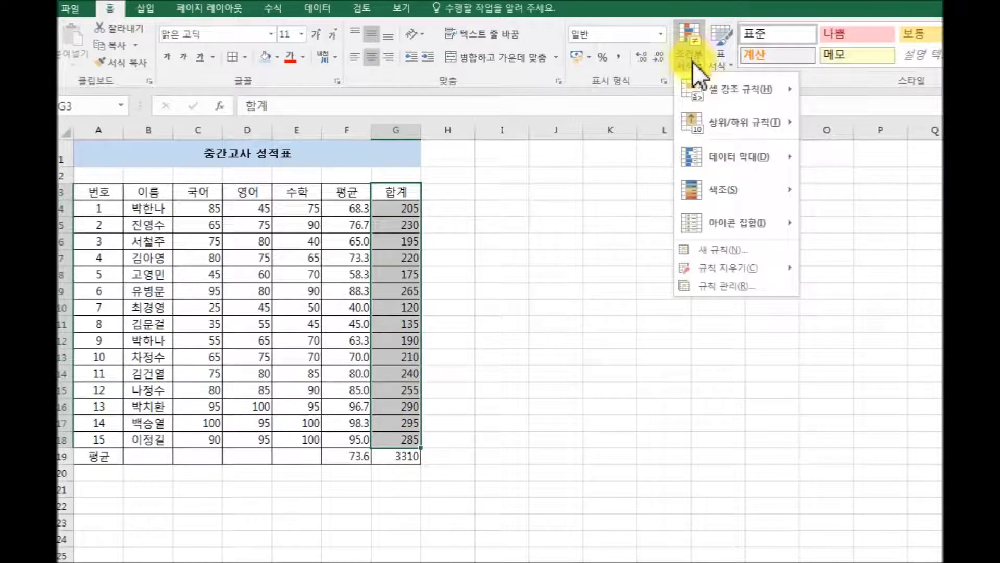
pyautogui.moveTo(733, 123)
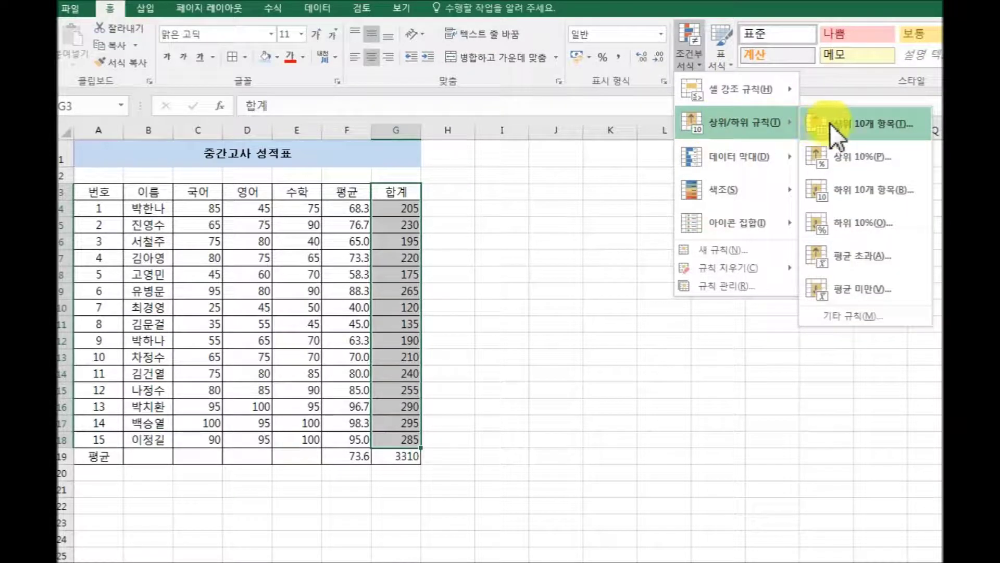
pyautogui.click(893, 129)
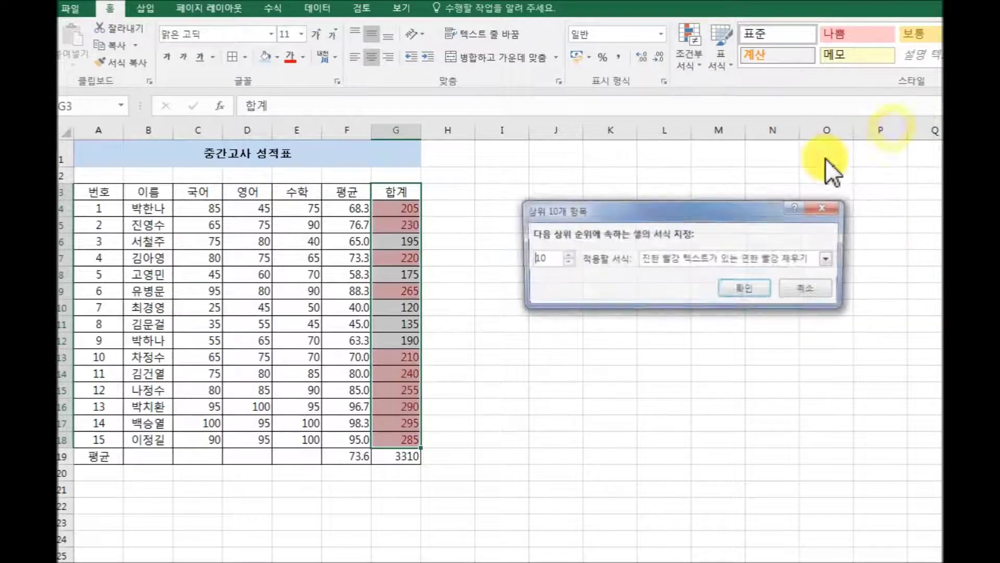
pyautogui.click(566, 265)
pyautogui.click(565, 265)
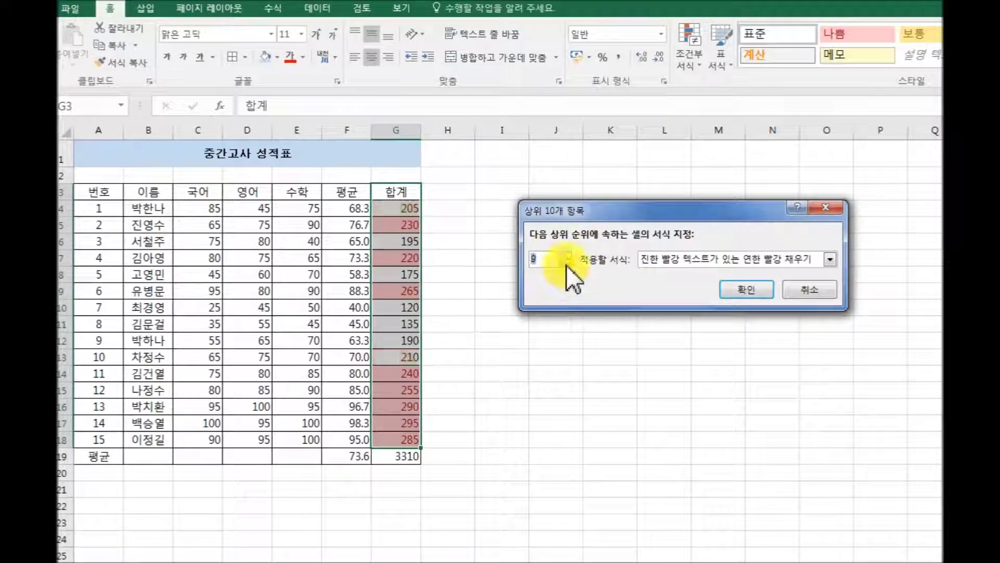
pyautogui.click(565, 265)
pyautogui.click(565, 265)
pyautogui.click(565, 265)
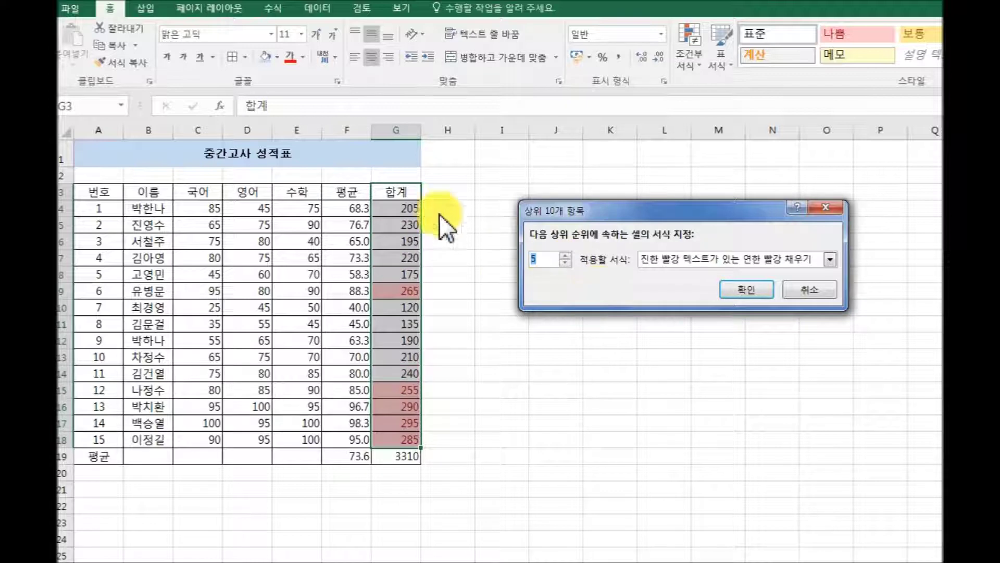
pyautogui.click(832, 261)
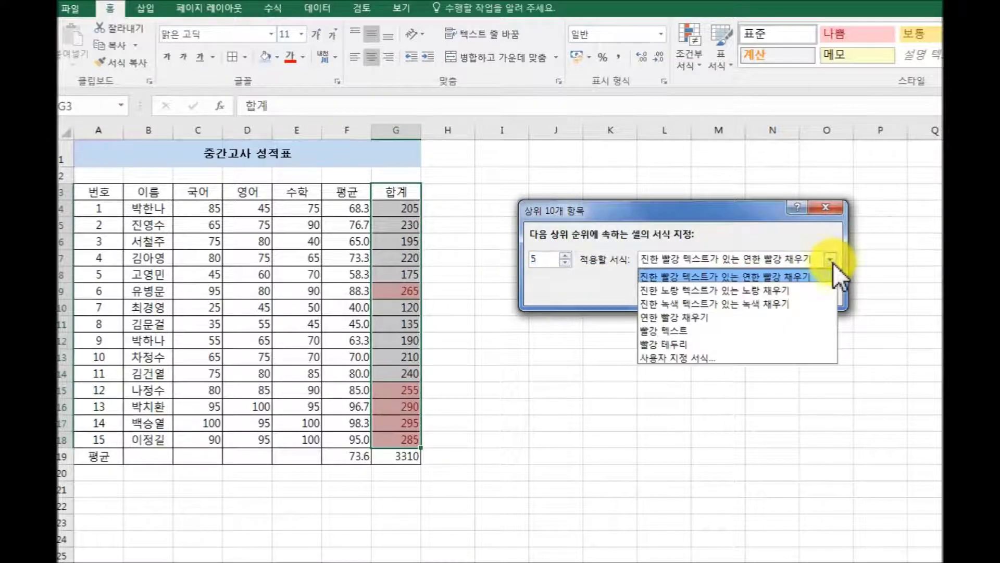
pyautogui.click(783, 302)
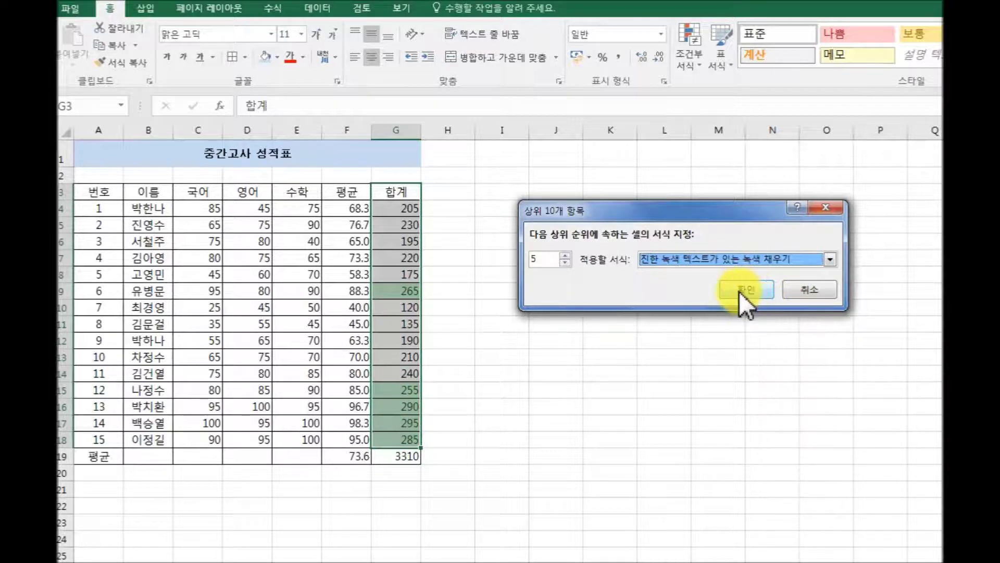
pyautogui.click(747, 290)
pyautogui.click(549, 328)
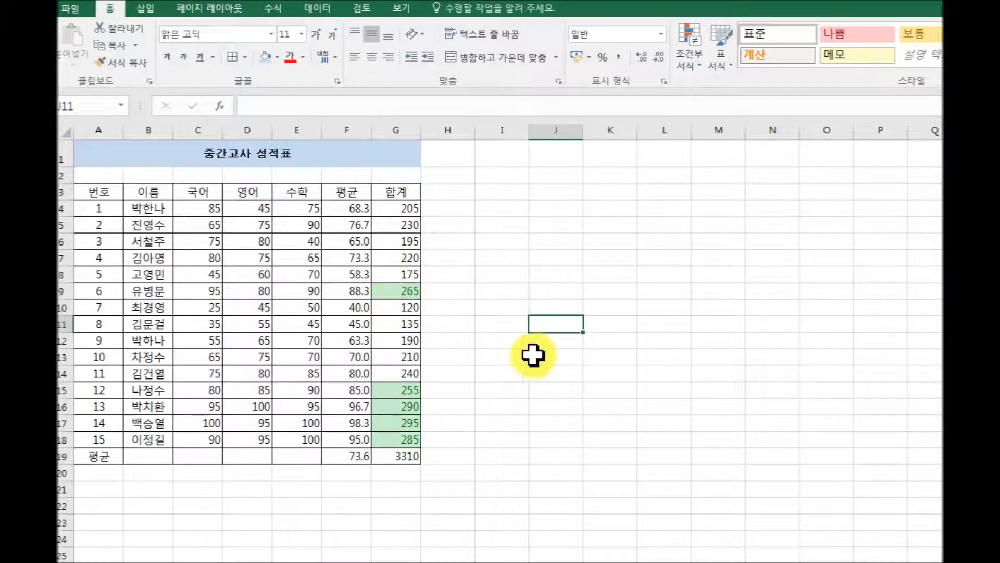
pyautogui.moveTo(350, 196); pyautogui.dragTo(348, 439)
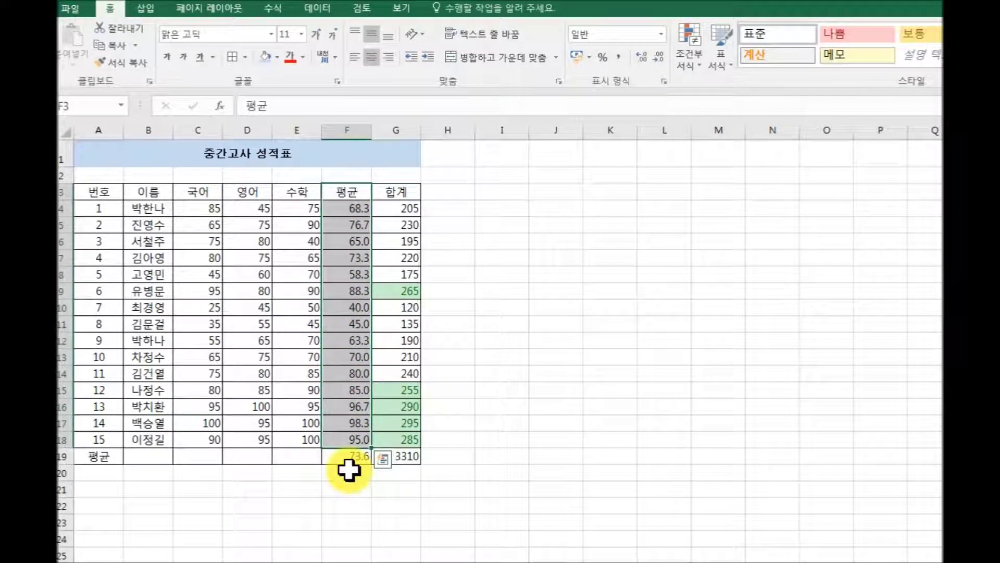
# Set up an above-average (평균 초과) highlight rule on the 평균 scores F3:F18.
pyautogui.click(693, 63)
pyautogui.moveTo(735, 122)
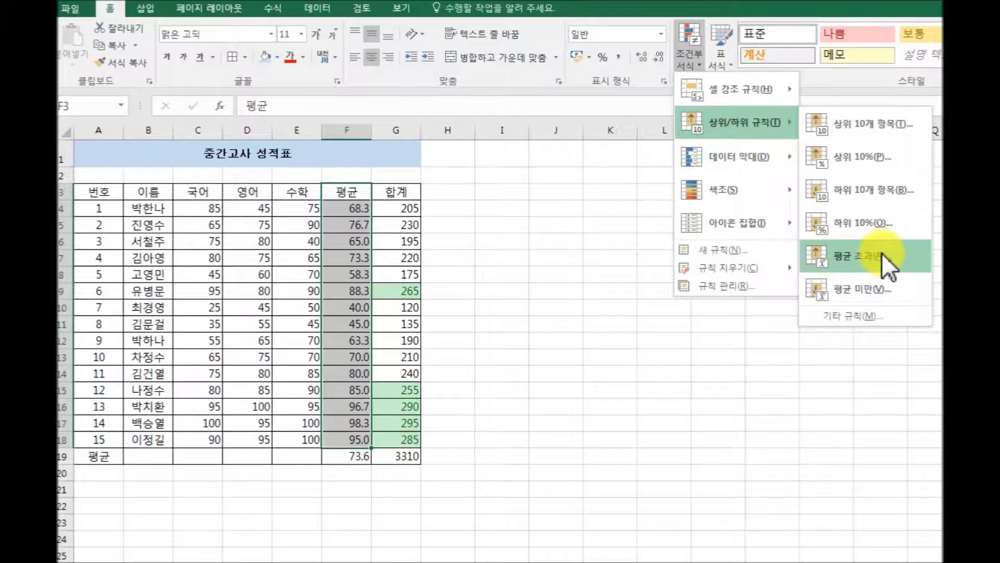
pyautogui.click(882, 253)
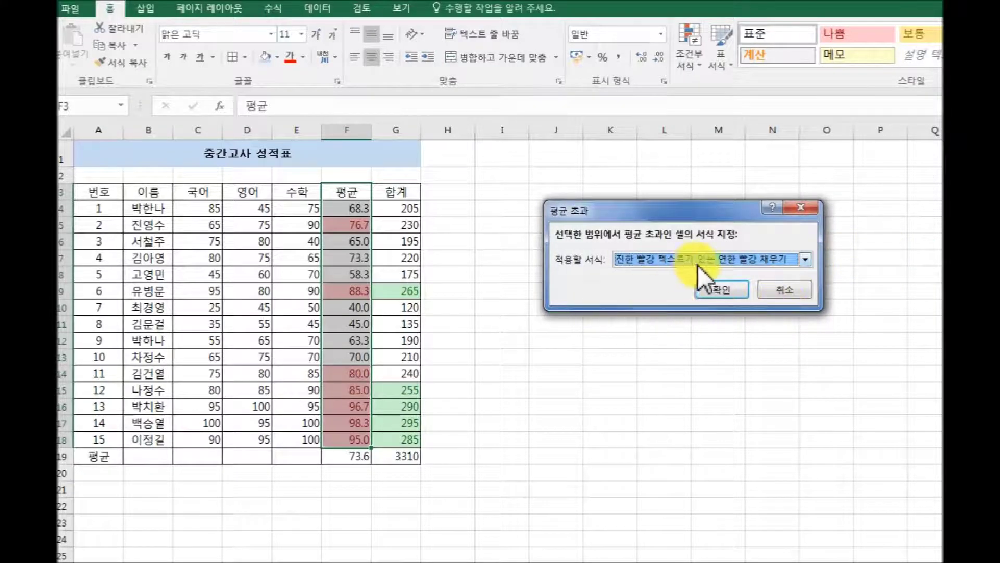
pyautogui.click(804, 259)
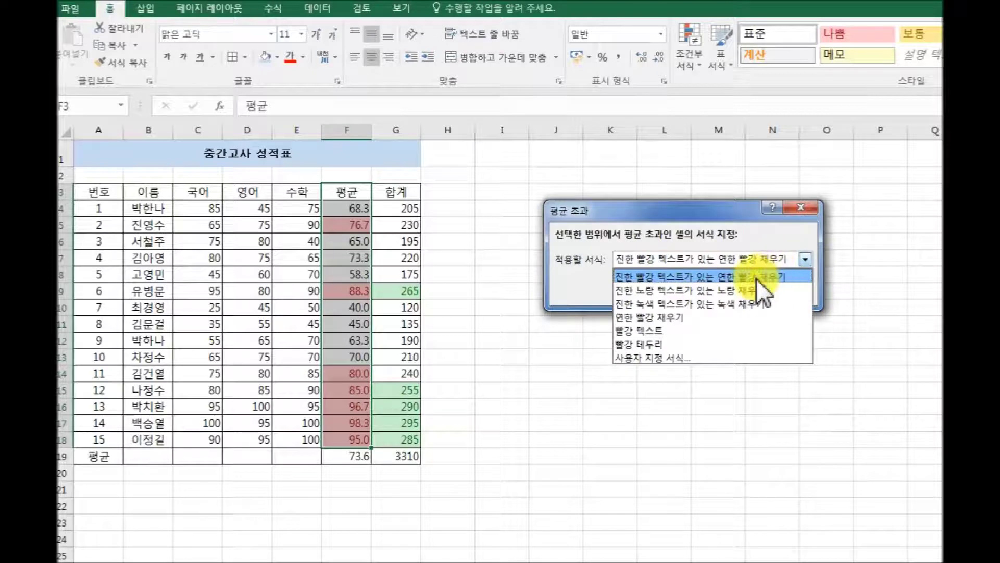
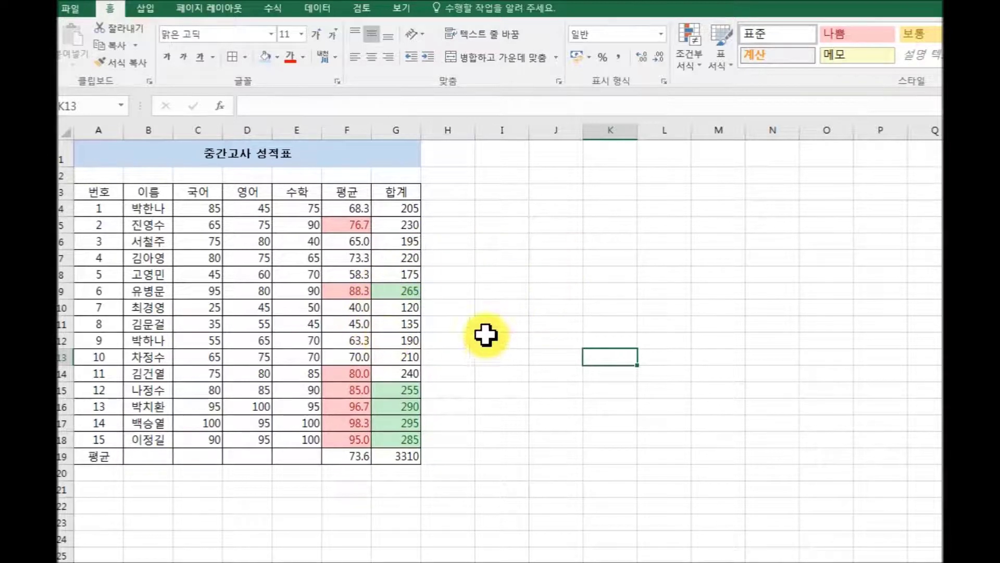
# Start selecting the 평균 average column at its header cell F3.
pyautogui.click(359, 196)
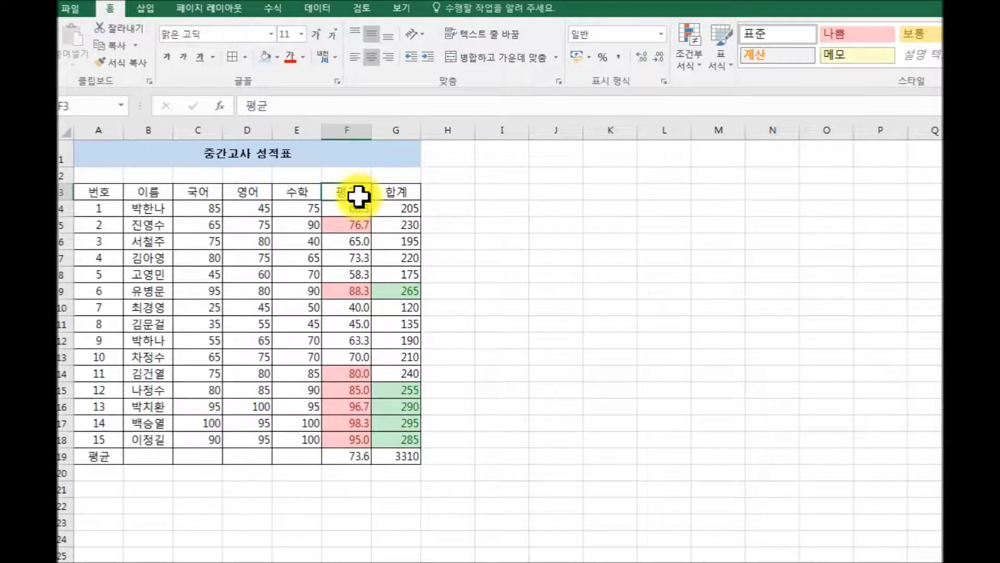
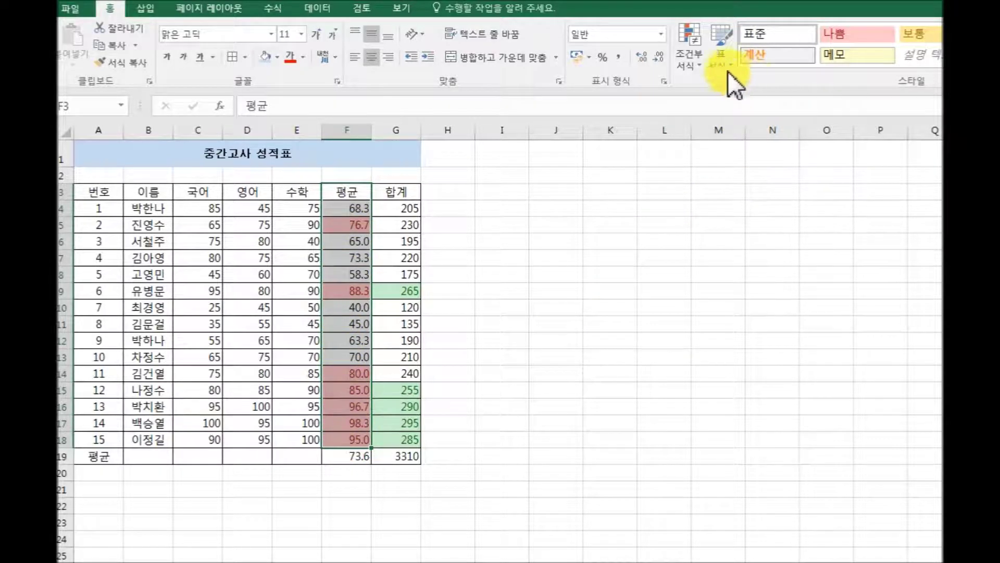
# Abandon the Top 10% rule and start a Bottom 10 Items rule instead.
pyautogui.click(703, 63)
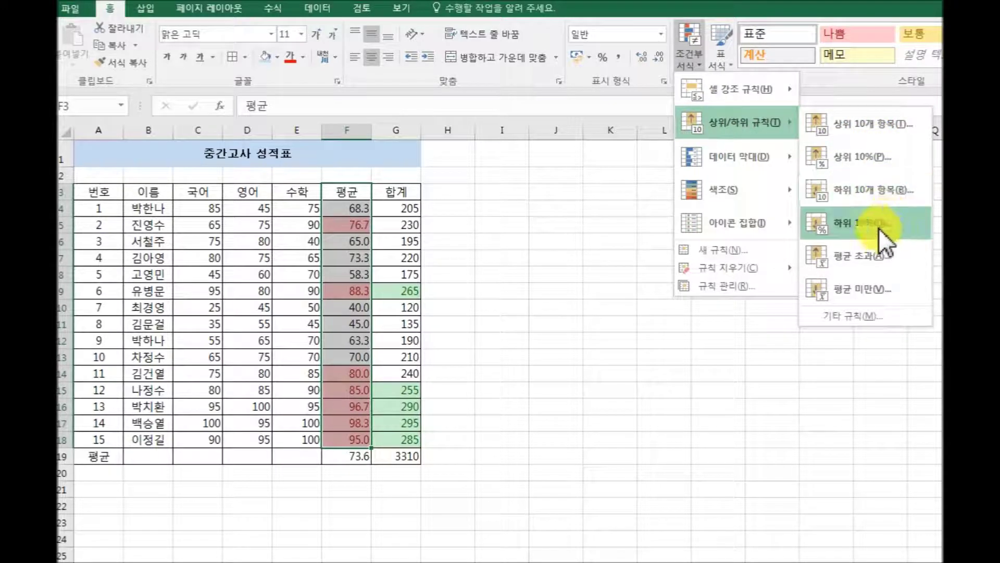
pyautogui.click(870, 158)
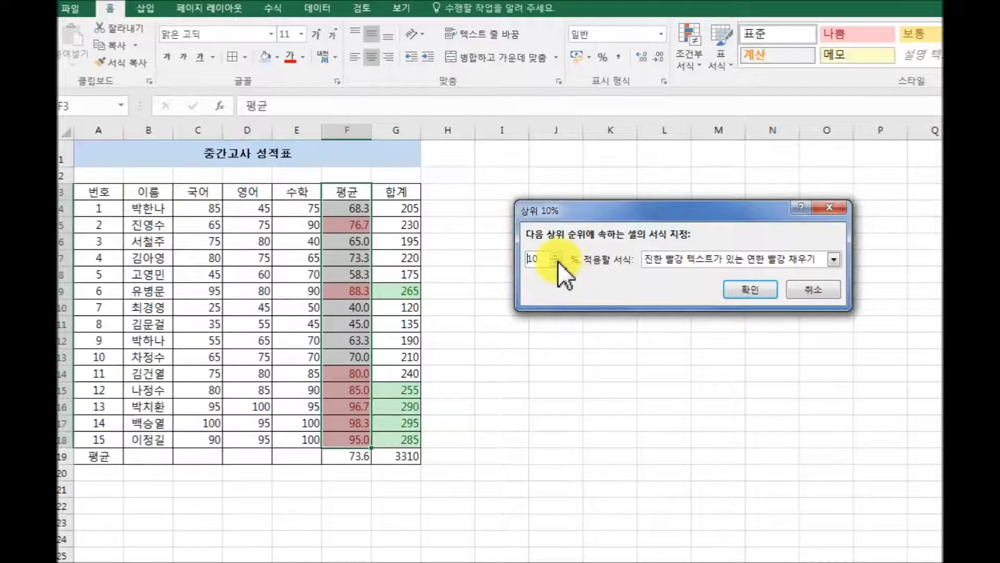
pyautogui.click(808, 290)
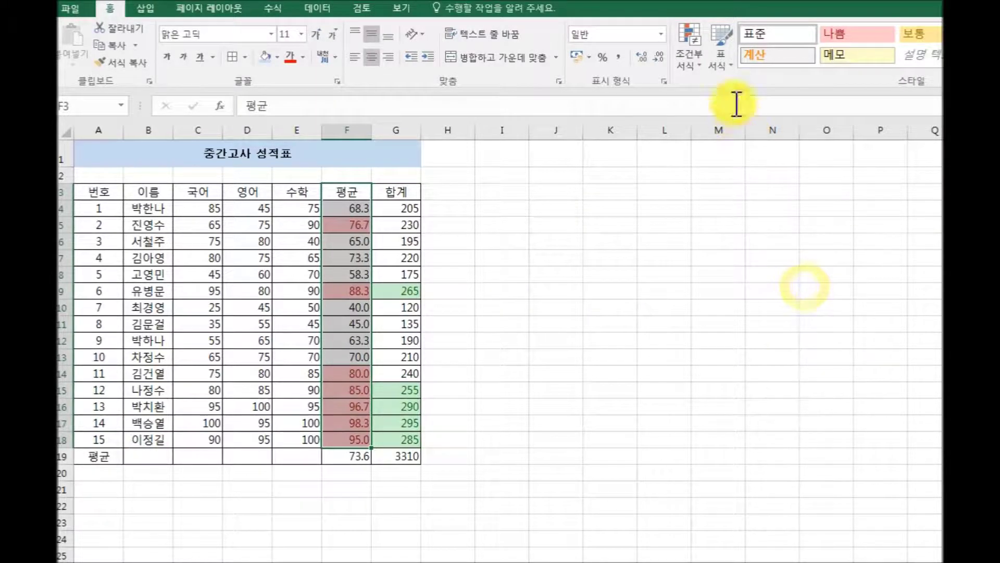
pyautogui.click(698, 55)
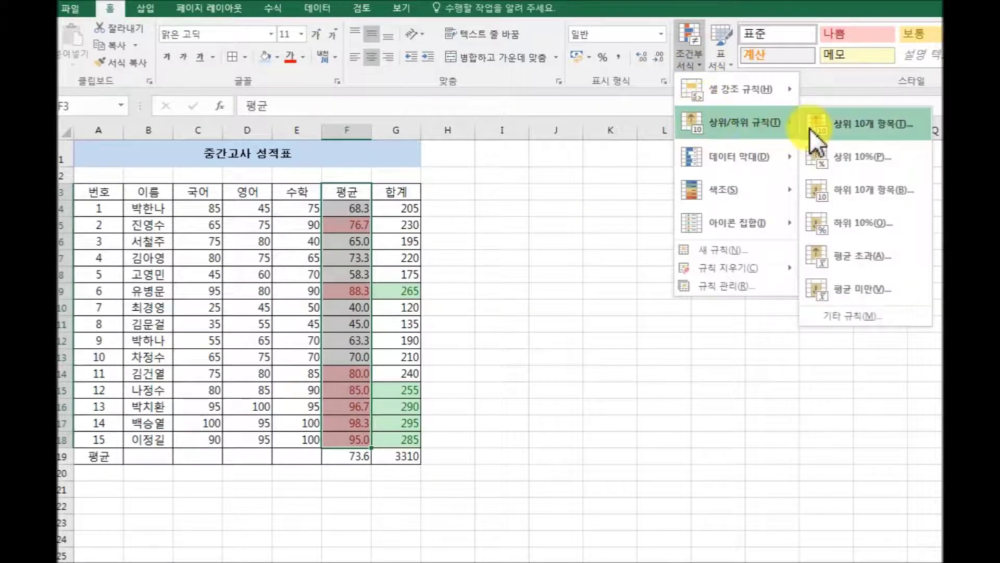
pyautogui.click(874, 193)
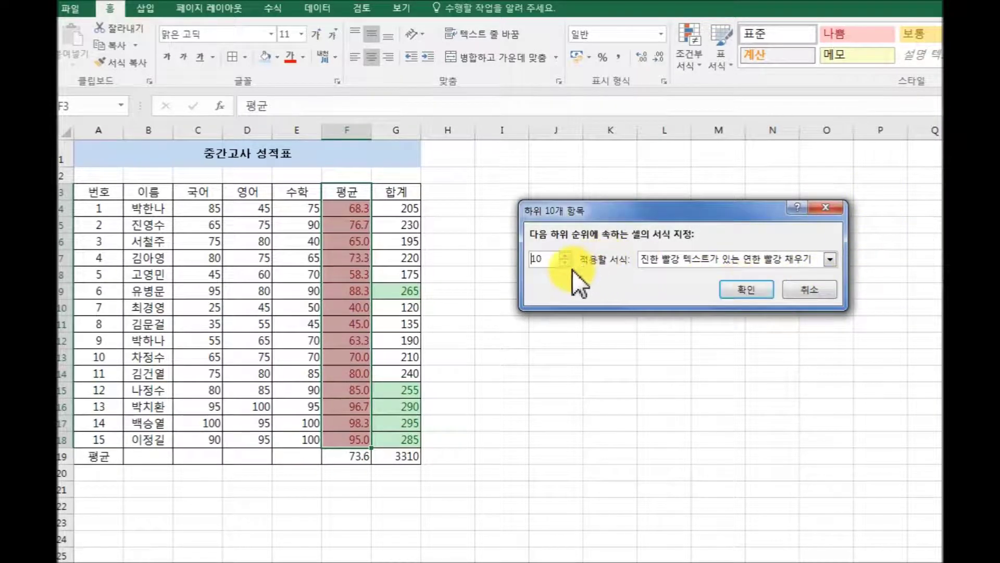
# Set the bottom rule to 1 item with Yellow Fill with Dark Yellow Text and apply it.
pyautogui.click(566, 263)
pyautogui.click(569, 263)
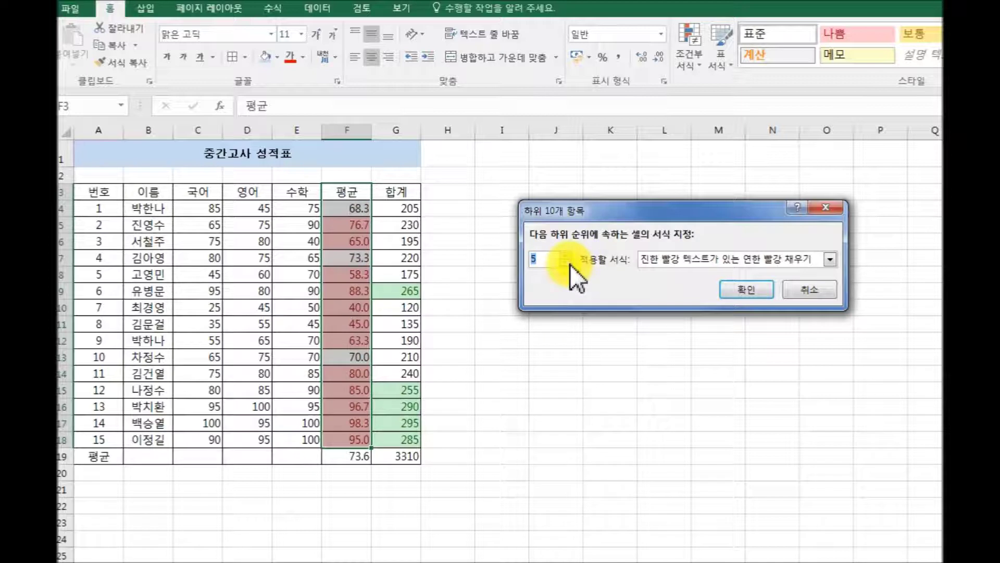
pyautogui.click(568, 262)
pyautogui.click(567, 262)
pyautogui.click(567, 262)
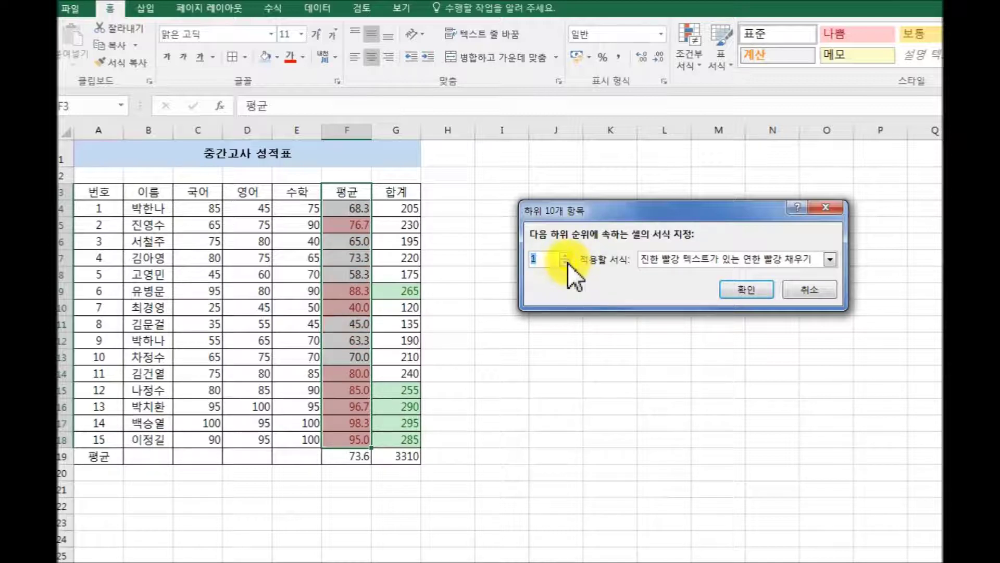
pyautogui.click(568, 261)
pyautogui.click(828, 259)
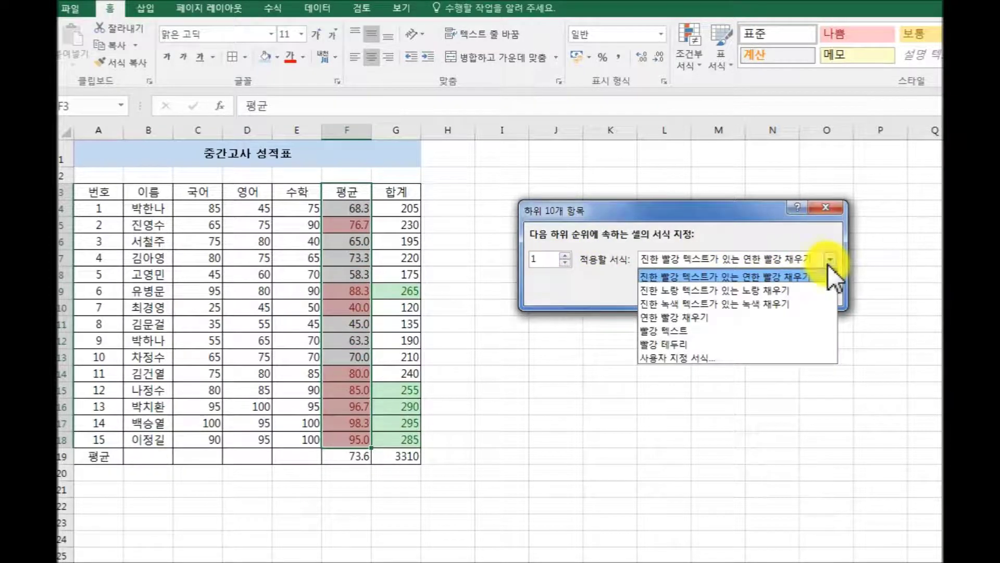
pyautogui.click(805, 292)
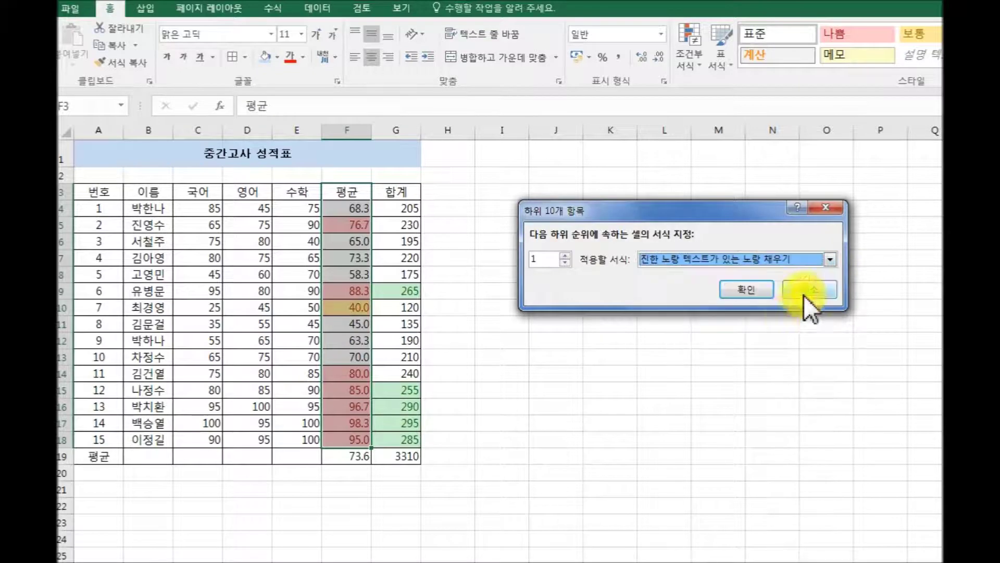
pyautogui.click(752, 290)
pyautogui.click(480, 339)
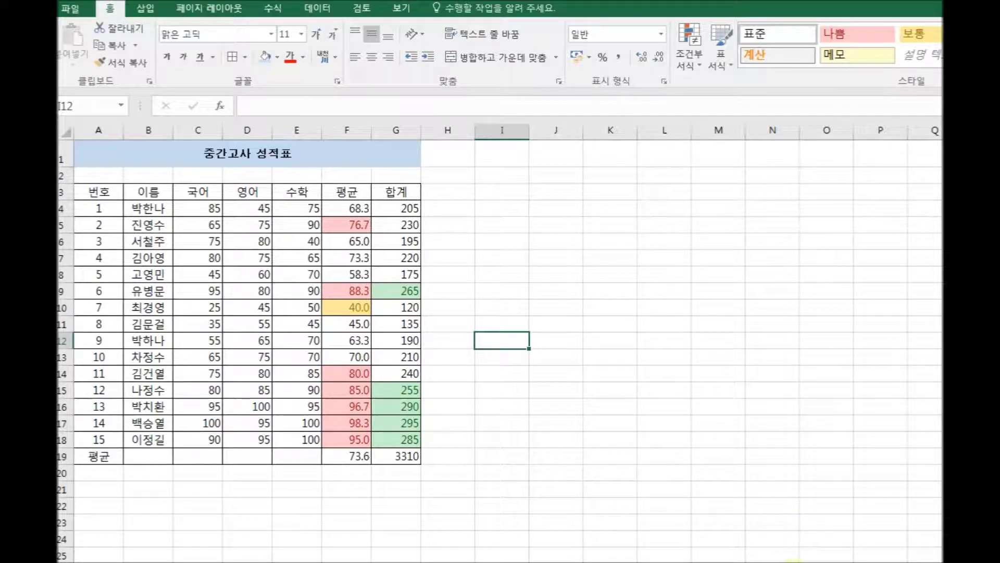
# Undo the highlight rules, then try an arrow icon set on the column F averages.
pyautogui.hotkey('ctrl', 'z')
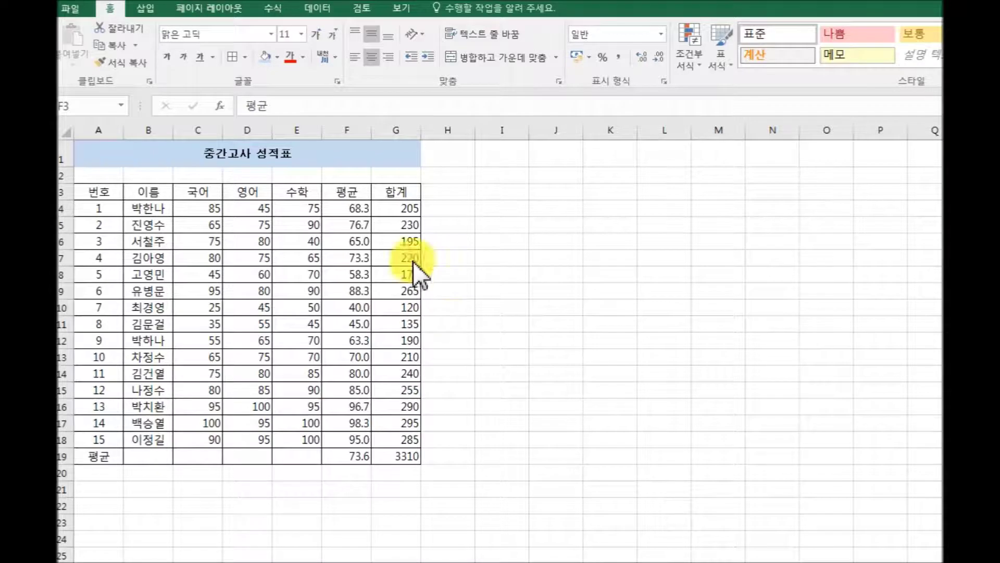
pyautogui.hotkey('ctrl', 'shift', 'Down')
pyautogui.moveTo(358, 197); pyautogui.dragTo(358, 437)
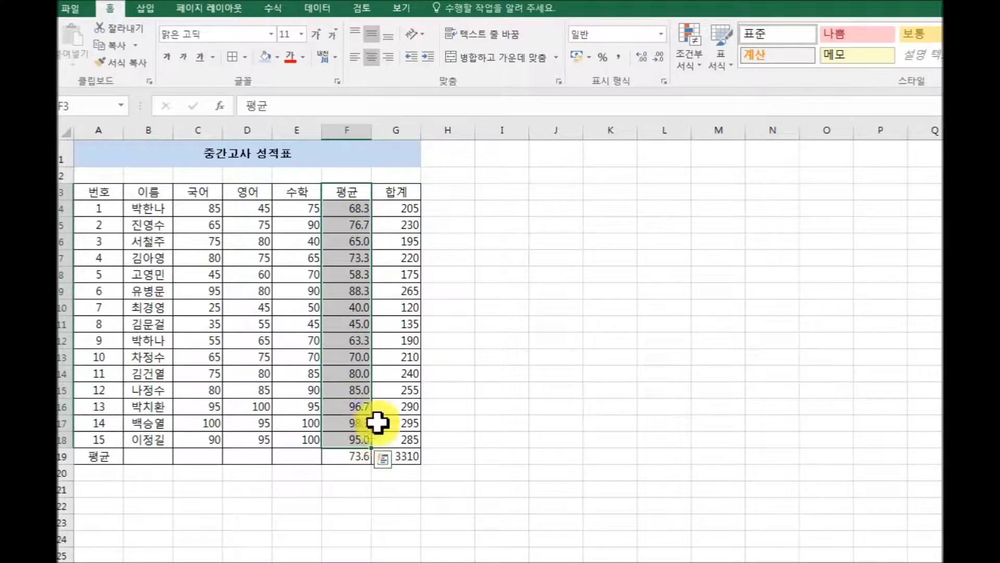
pyautogui.click(695, 64)
pyautogui.moveTo(734, 223)
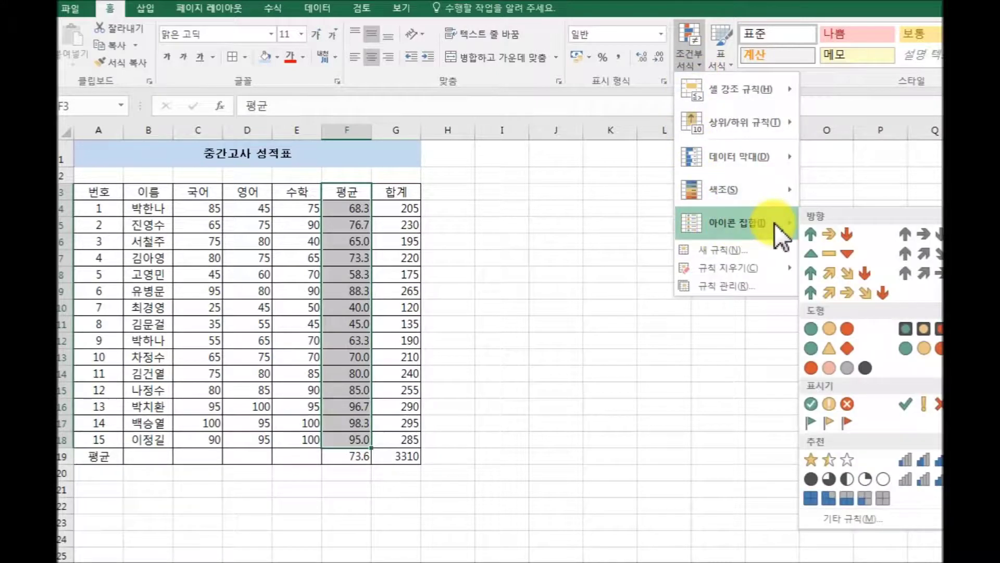
pyautogui.click(843, 236)
pyautogui.click(553, 322)
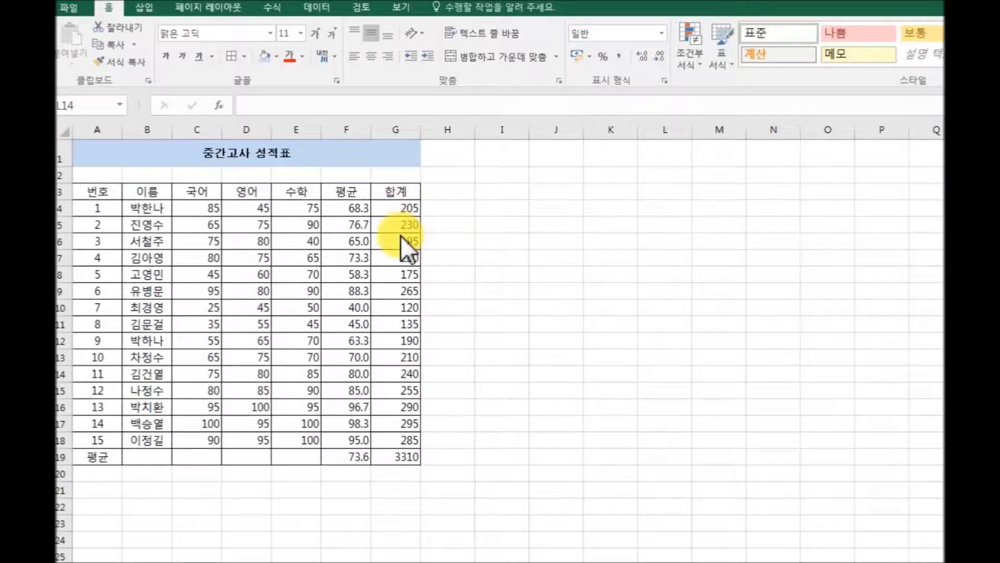
# Select columns C through G and widen them to an equal width.
pyautogui.click(106, 137)
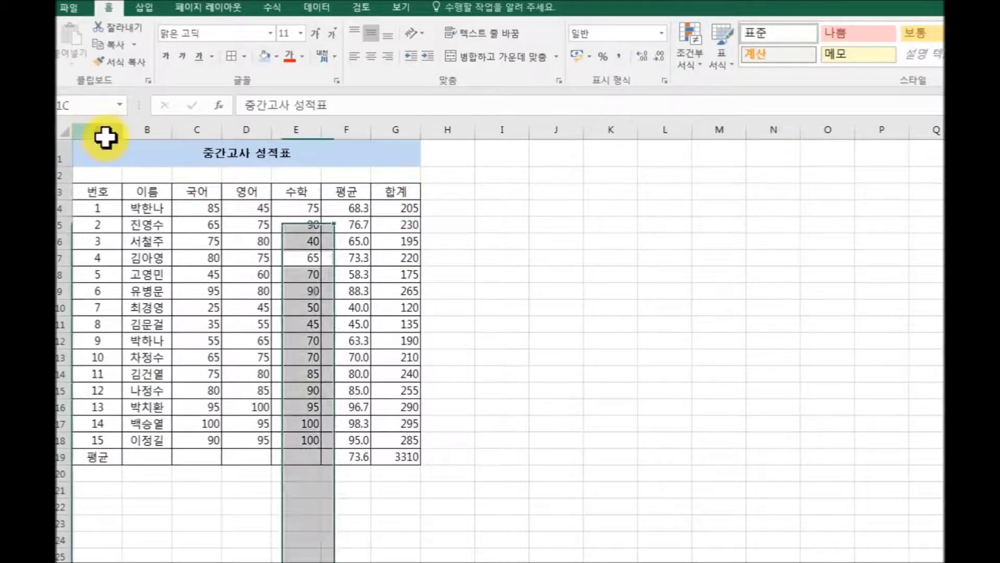
pyautogui.click(107, 130)
pyautogui.click(146, 128)
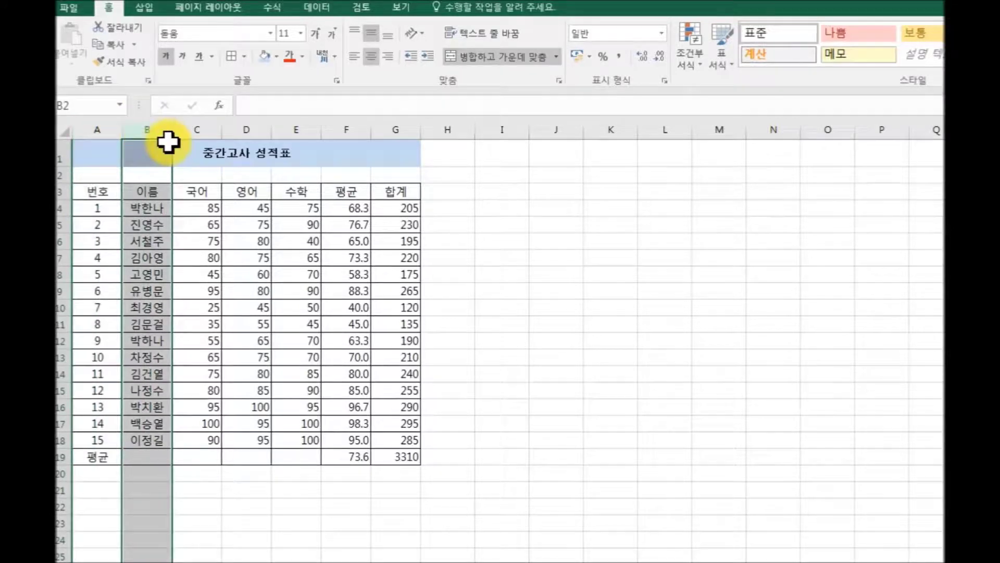
pyautogui.click(199, 133)
pyautogui.moveTo(208, 129); pyautogui.dragTo(441, 129)
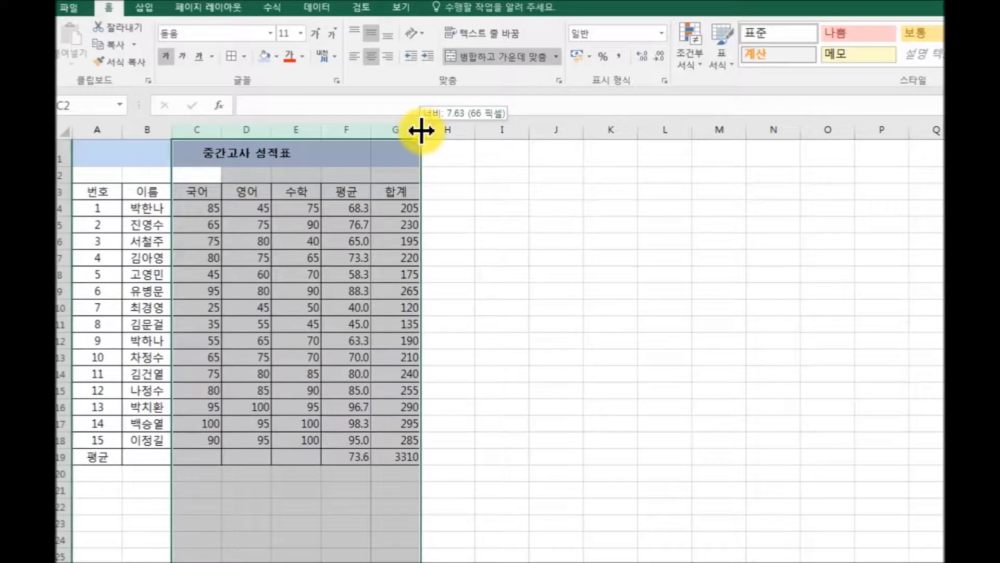
pyautogui.click(640, 318)
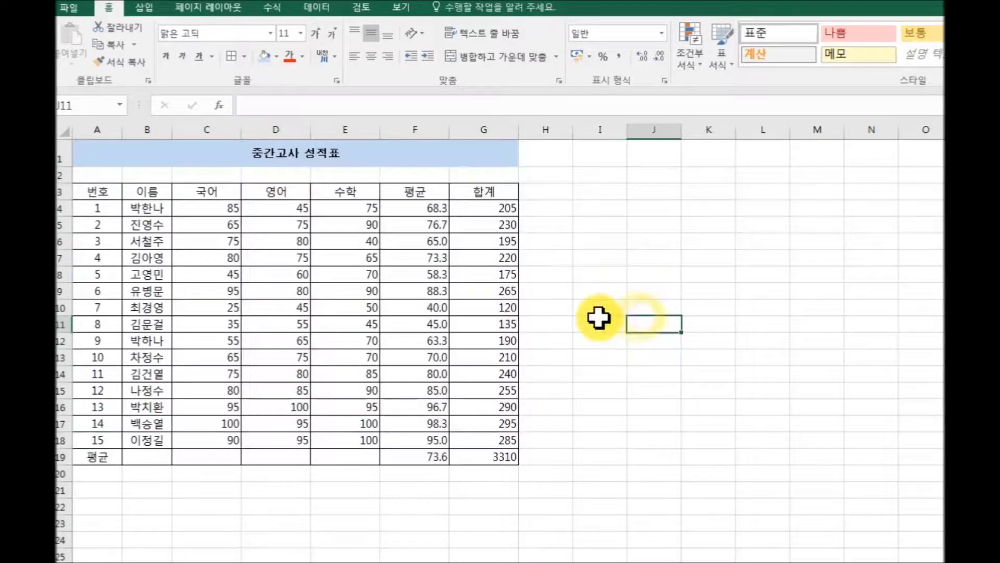
# Select the totals G3:G18 and bring up conditional formatting options.
pyautogui.click(490, 211)
pyautogui.moveTo(482, 191); pyautogui.dragTo(480, 440)
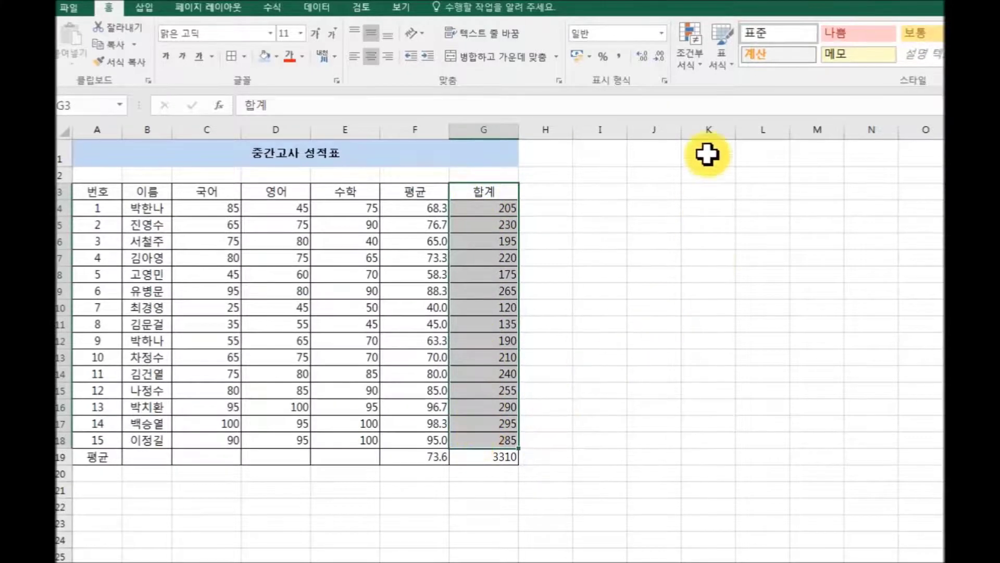
pyautogui.click(700, 58)
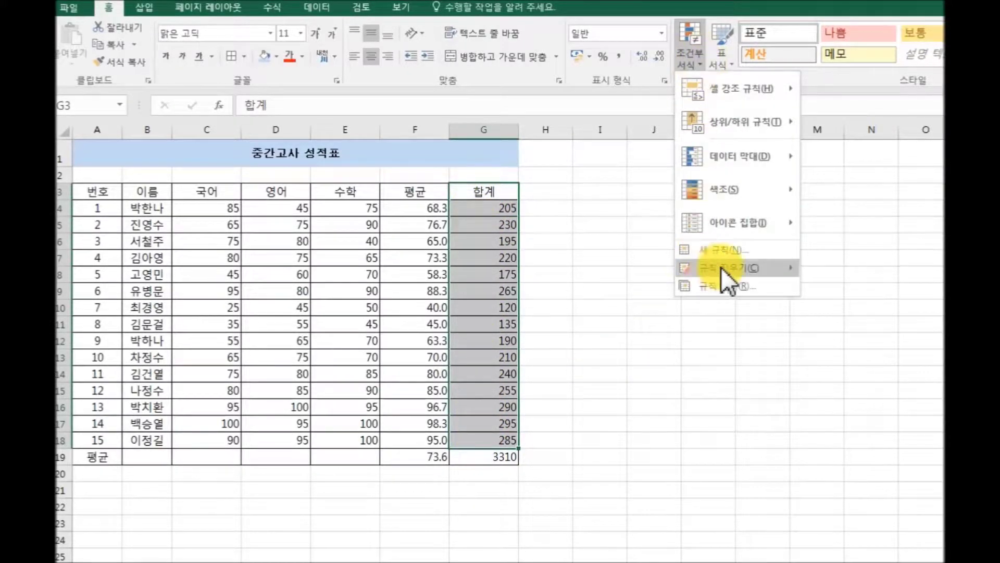
pyautogui.moveTo(734, 156)
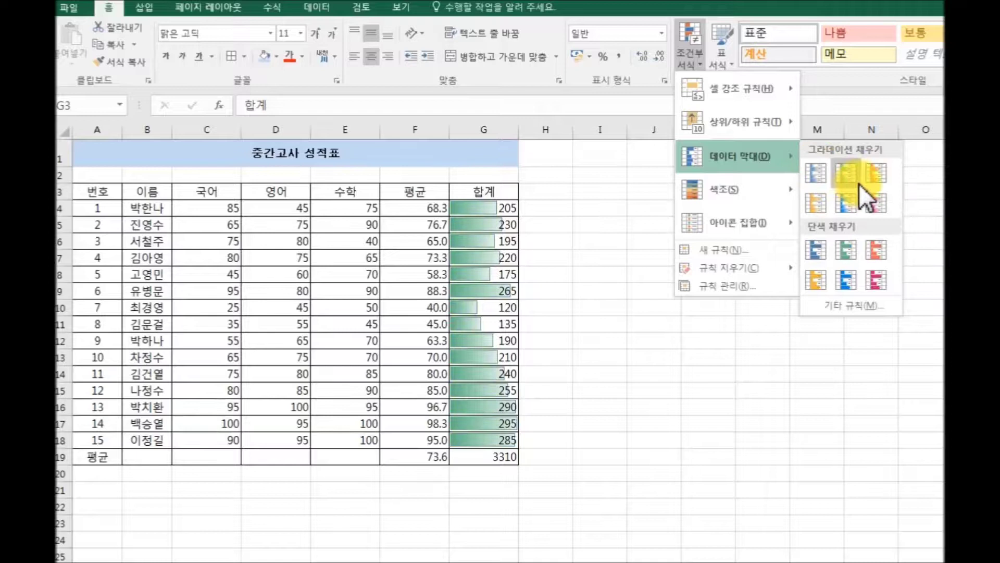
# Apply the Gradient Fill Blue Data Bar to the G4:G18 totals.
pyautogui.click(816, 177)
pyautogui.click(697, 324)
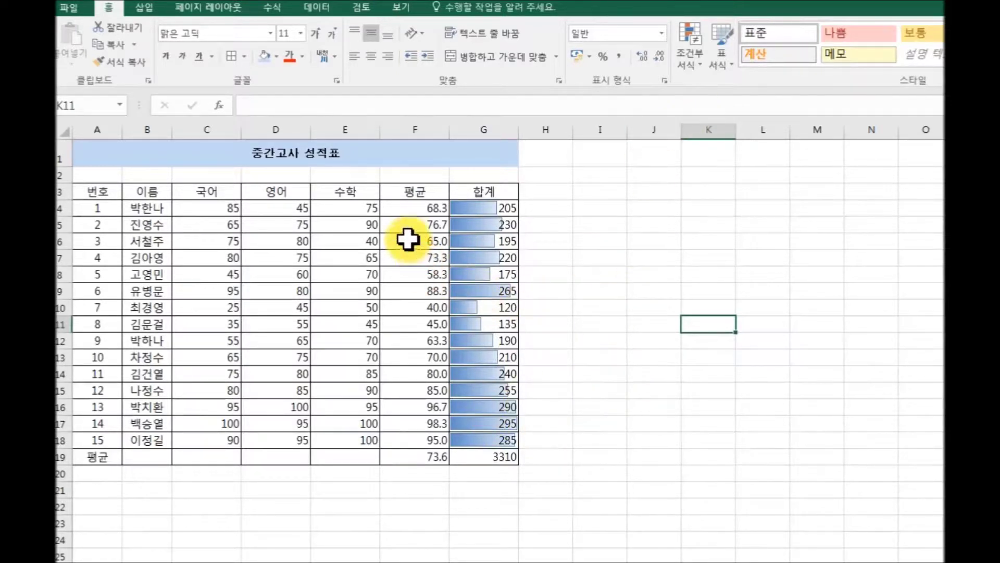
# Select the averages F3:F18 and bring up the conditional formatting styles.
pyautogui.moveTo(413, 193); pyautogui.dragTo(435, 435)
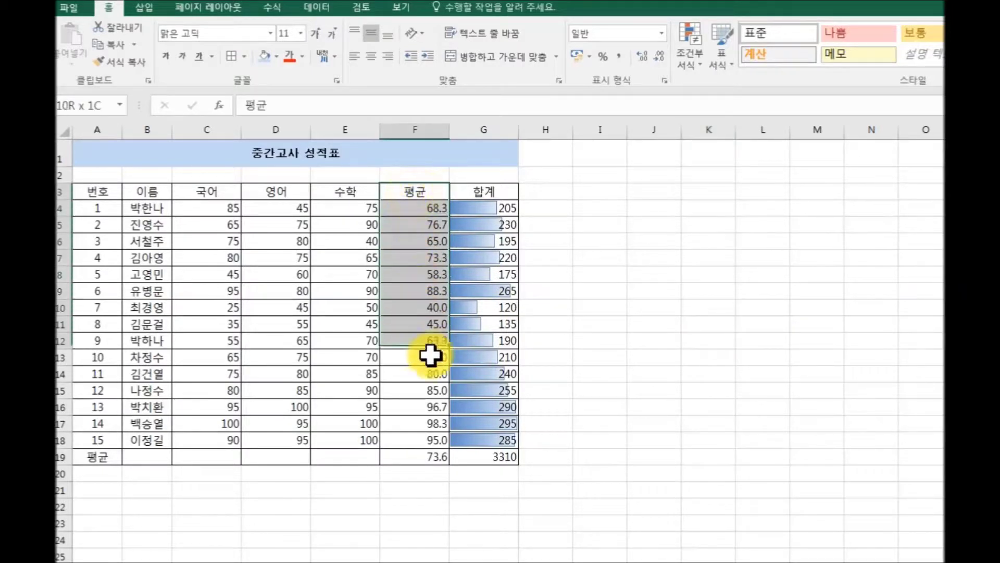
pyautogui.click(689, 57)
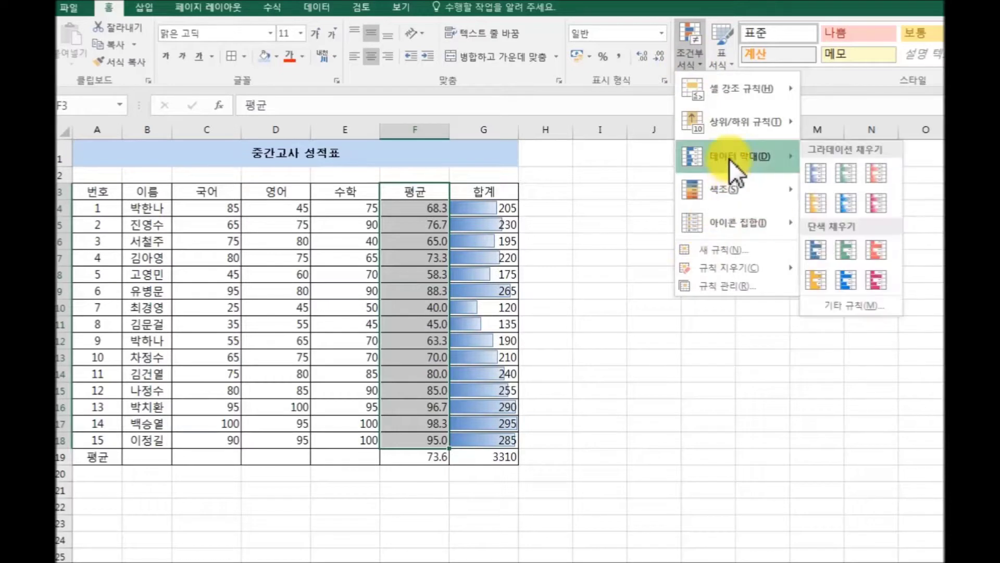